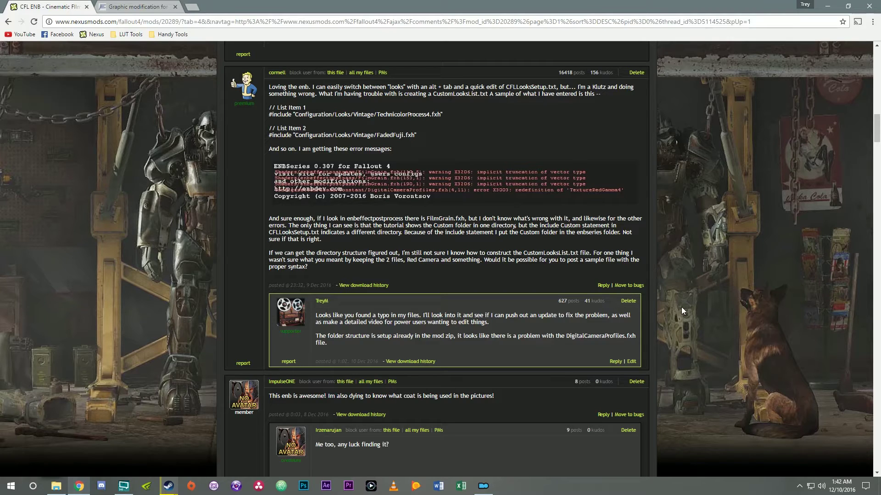
Download the Cinematic Film Looks main file and the CFL Look Pack - Complete Collection from the mod's files page.
{"action": "scroll", "coordinate": [681, 307], "scroll_direction": "up", "scroll_amount": 10}
{"action": "left_click", "coordinate": [294, 338]}
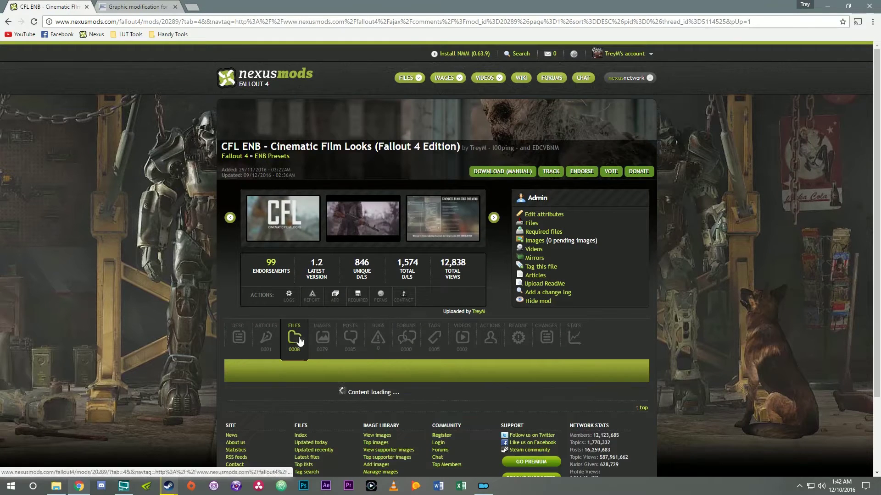
{"action": "scroll", "coordinate": [478, 265], "scroll_direction": "down", "scroll_amount": 5}
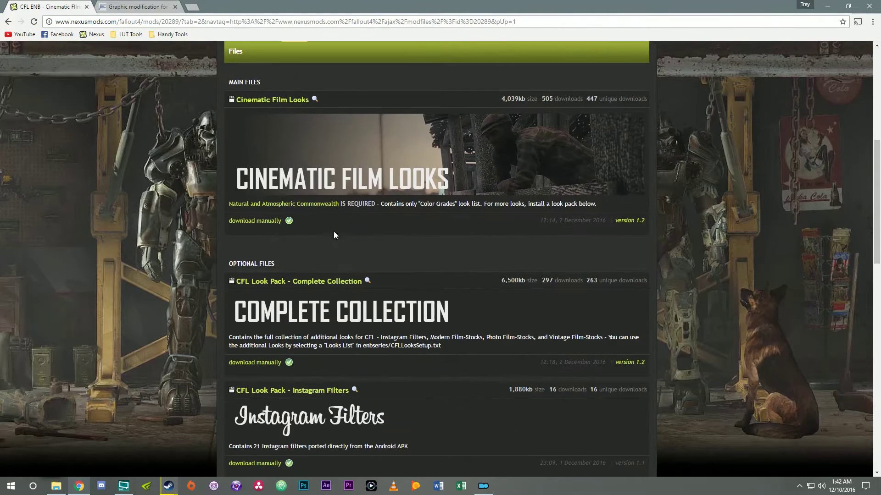
{"action": "left_click", "coordinate": [257, 224]}
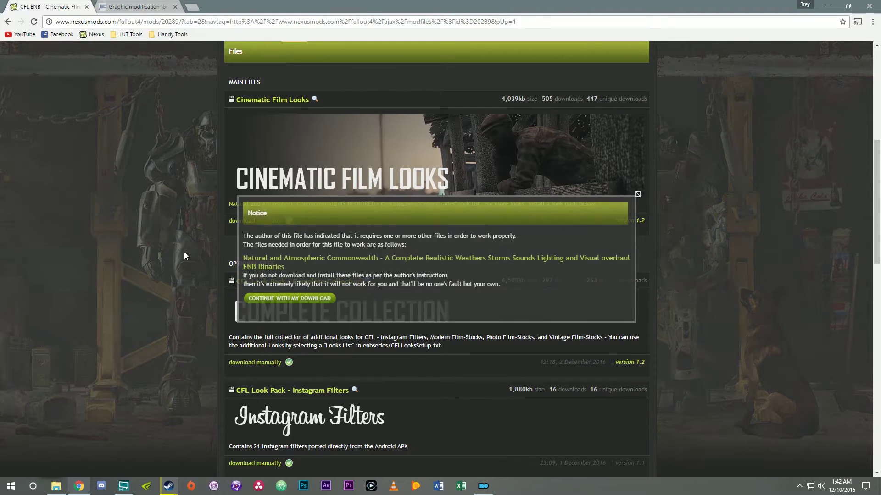
{"action": "left_click", "coordinate": [290, 298]}
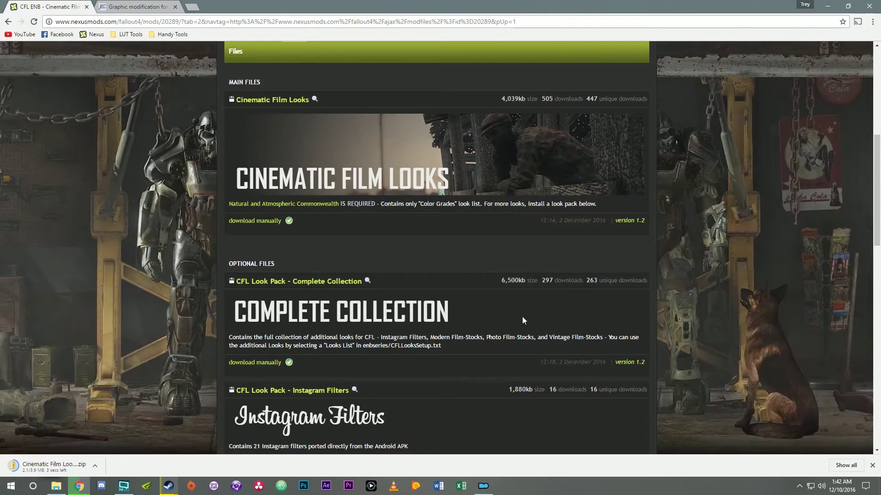
{"action": "left_click", "coordinate": [255, 362]}
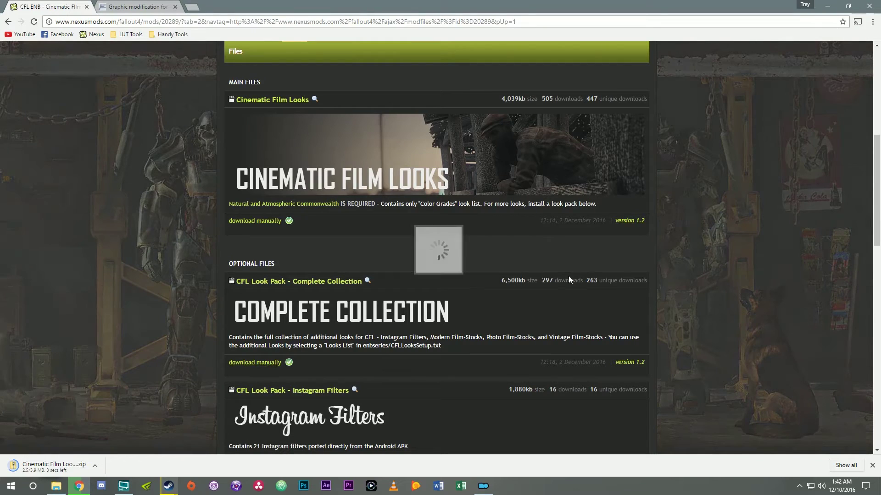
{"action": "left_click", "coordinate": [287, 289]}
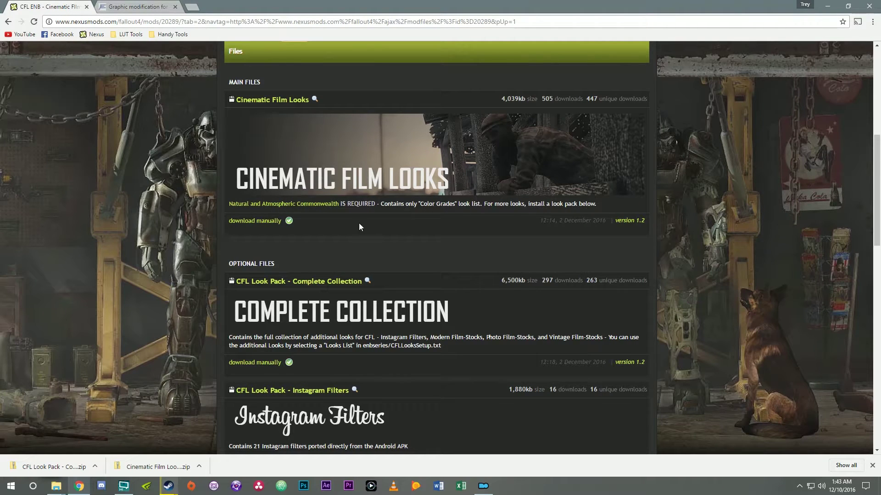
Go to the enbdev.com download page and open the Fallout 4 entry under Graphic modifications.
{"action": "left_click", "coordinate": [140, 5]}
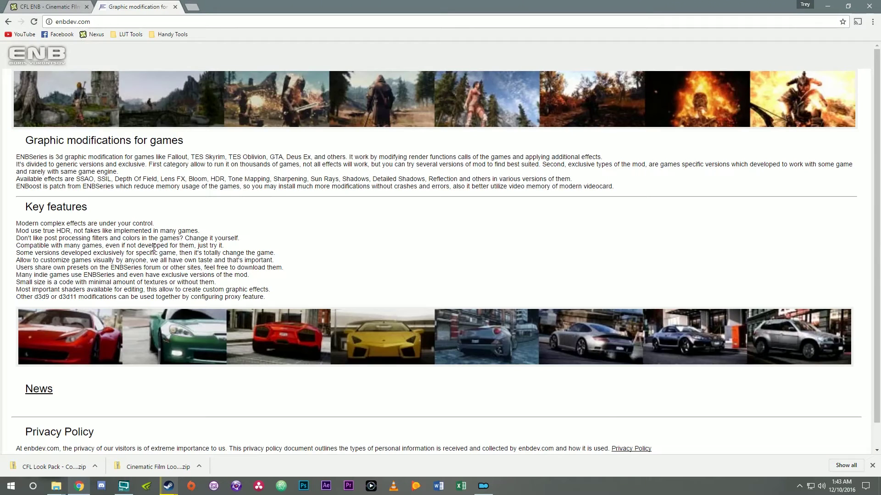
{"action": "scroll", "coordinate": [156, 321], "scroll_direction": "down", "scroll_amount": 1}
{"action": "left_click", "coordinate": [40, 364]}
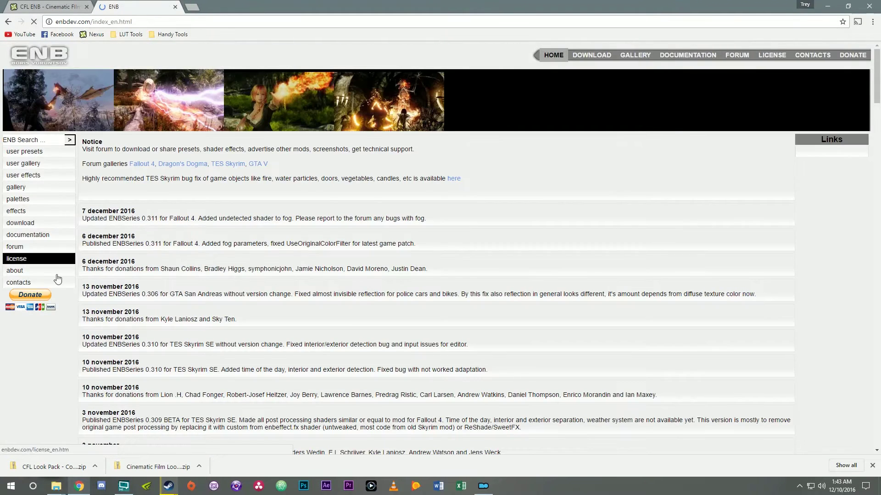
{"action": "left_click", "coordinate": [23, 223]}
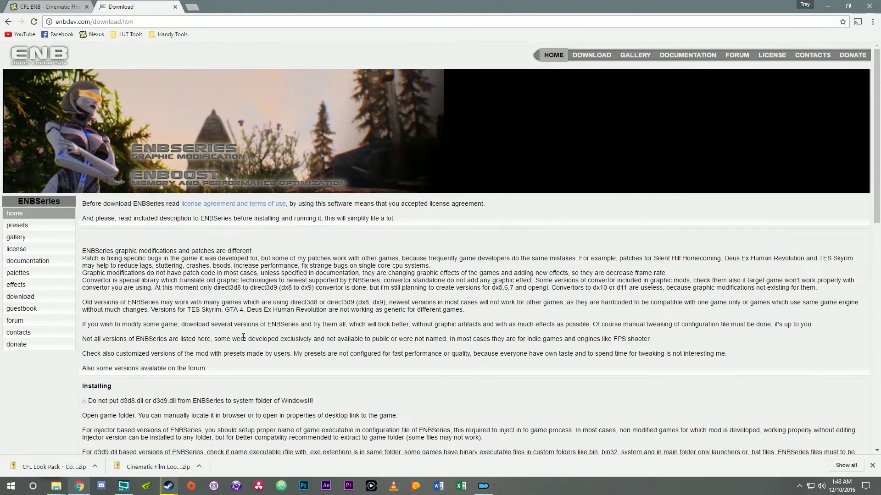
{"action": "scroll", "coordinate": [320, 378], "scroll_direction": "down", "scroll_amount": 12}
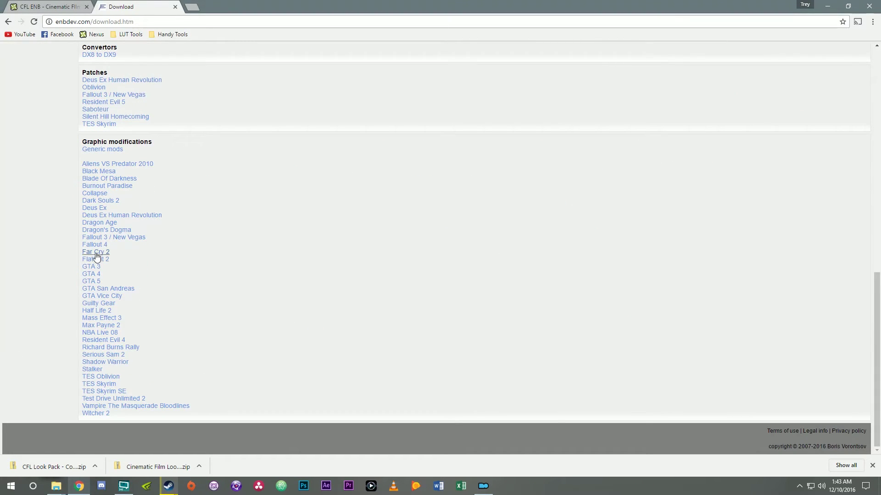
{"action": "left_click", "coordinate": [96, 245]}
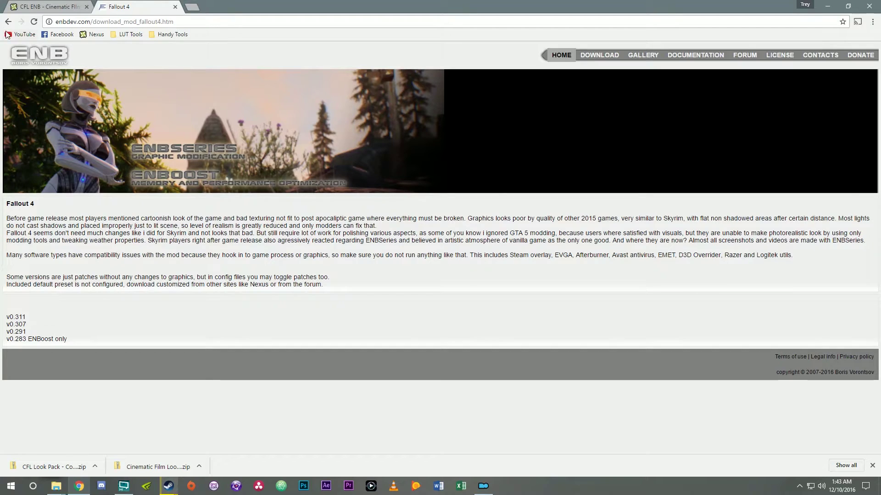
Look at the TES Skyrim SE download page and return to the Fallout 4 page.
{"action": "key", "text": "alt+Left"}
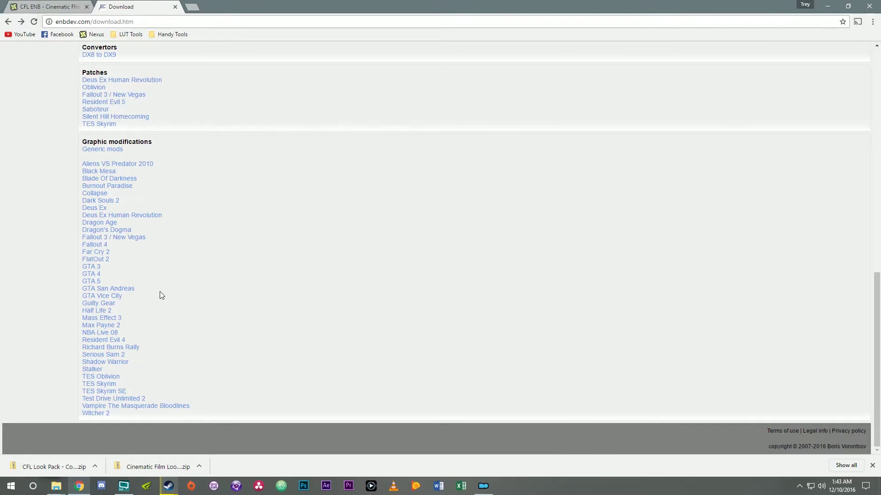
{"action": "left_click", "coordinate": [103, 392]}
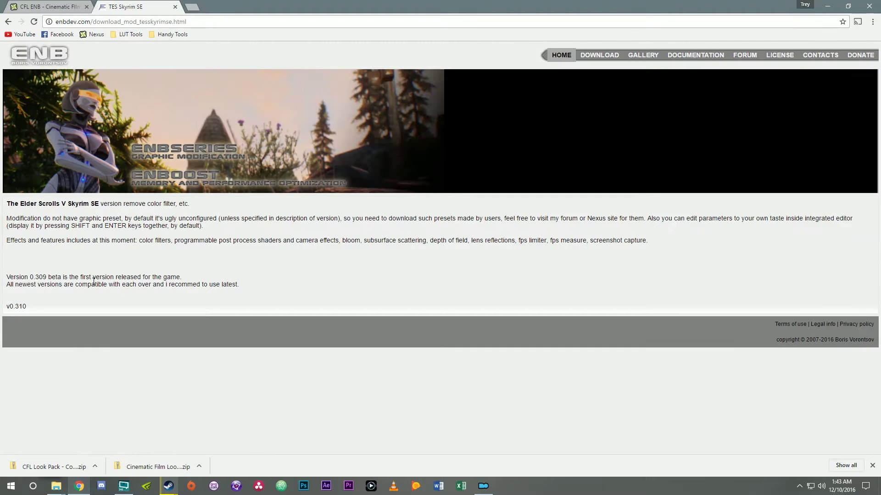
{"action": "left_click", "coordinate": [8, 21]}
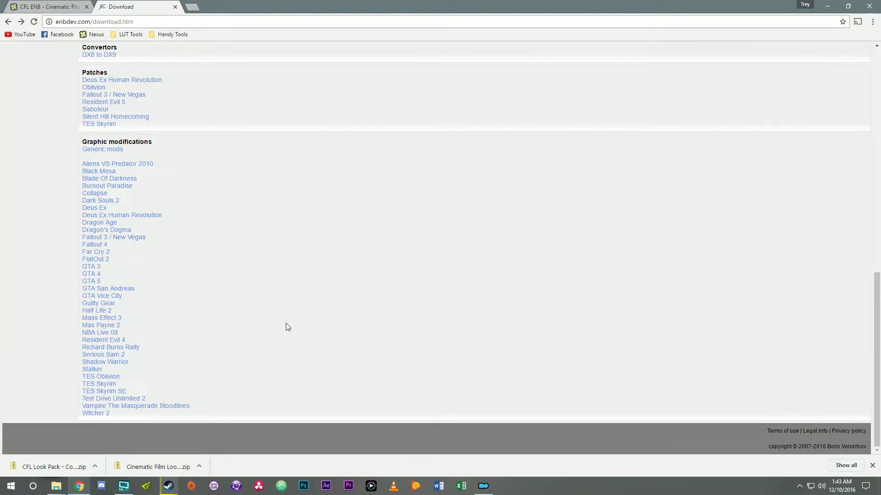
{"action": "left_click", "coordinate": [95, 250]}
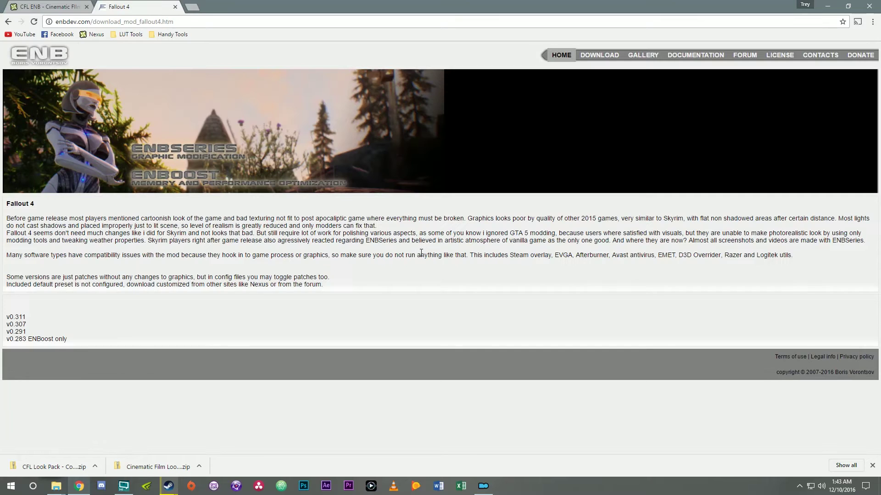
Download ENBSeries v0.311 for Fallout 4 and open the downloaded archive.
{"action": "left_click", "coordinate": [15, 318]}
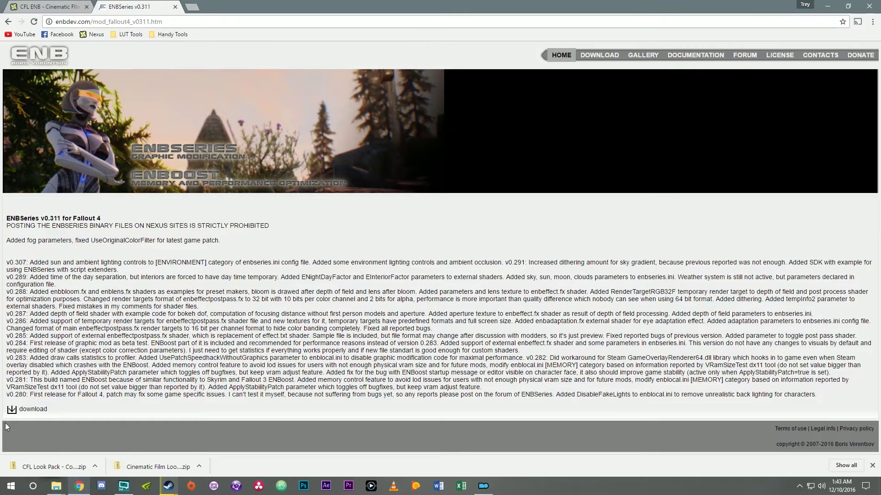
{"action": "left_click", "coordinate": [11, 409]}
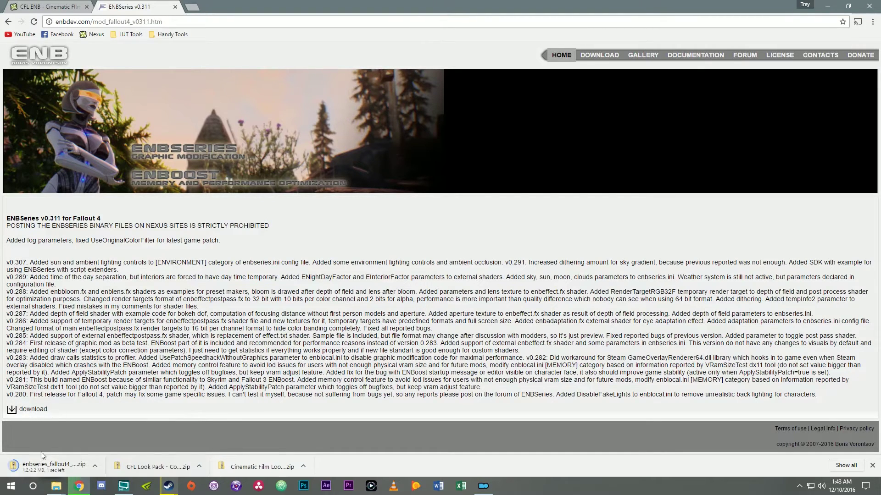
{"action": "left_click", "coordinate": [43, 471]}
Bring up the Fallout 4 game folder as a smaller window and open the WrapperVersion folder in the ENBSeries archive.
{"action": "mouse_move", "coordinate": [56, 486]}
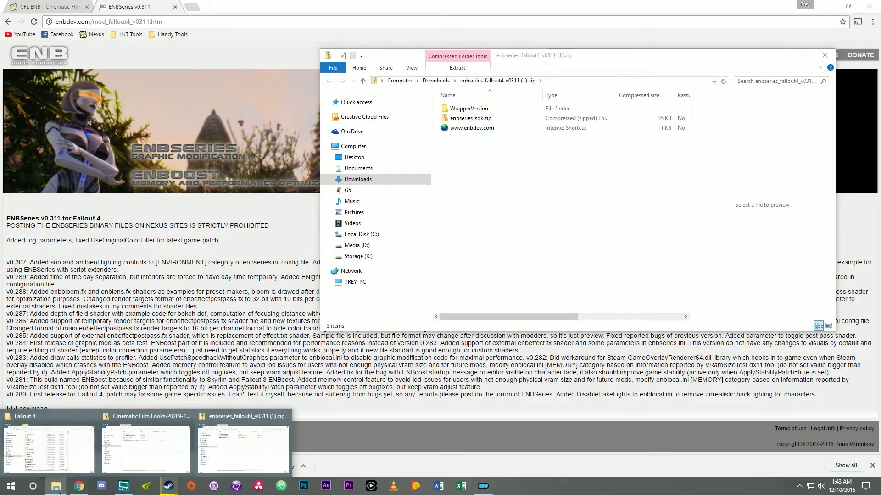
{"action": "left_click", "coordinate": [46, 440]}
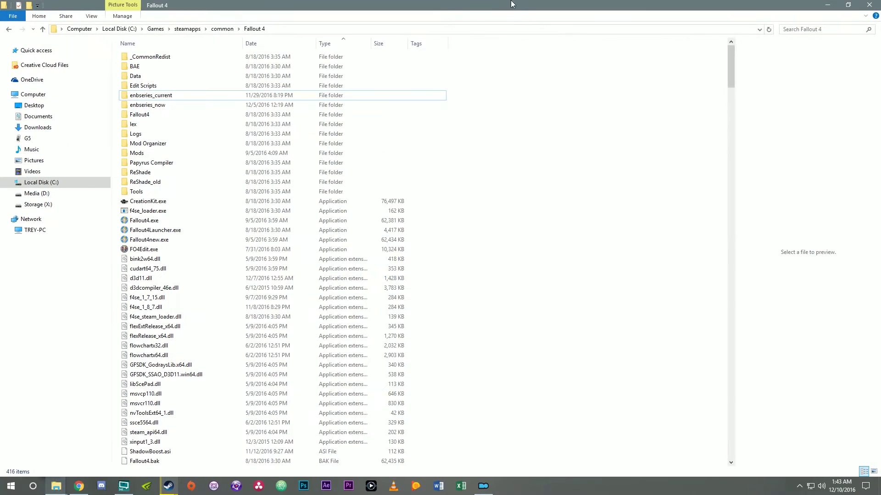
{"action": "double_click", "coordinate": [513, 5]}
{"action": "left_click", "coordinate": [555, 197]}
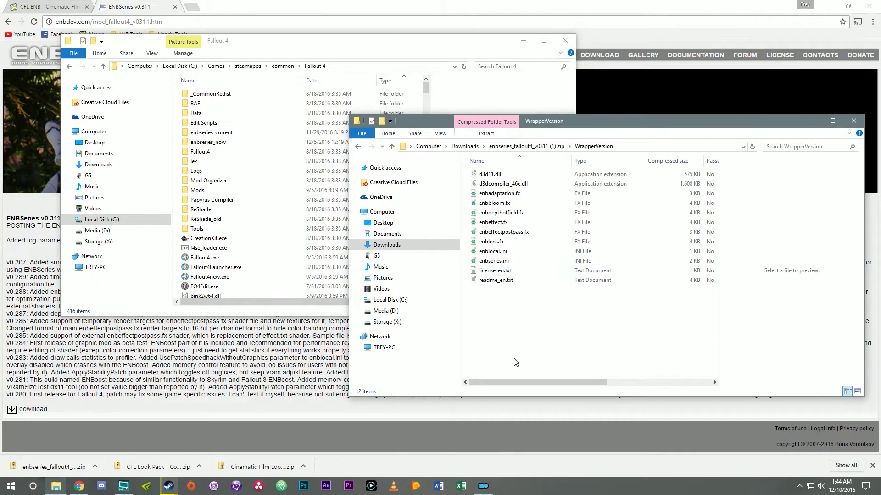
Copy d3d11.dll and d3dcompiler_46e.dll from WrapperVersion into the Fallout 4 folder, replacing the existing files, and close the archive window.
{"action": "left_click", "coordinate": [496, 176]}
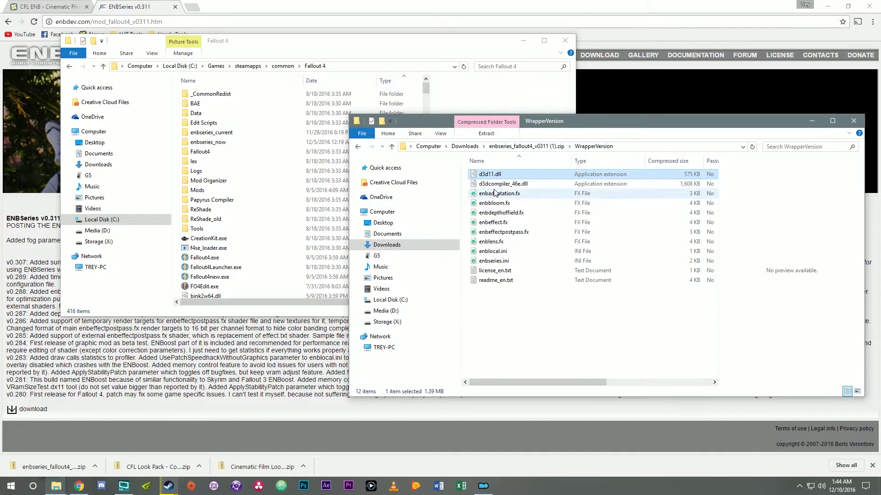
{"action": "left_click", "coordinate": [497, 184], "text": "shift"}
{"action": "left_click_drag", "start_coordinate": [555, 112], "coordinate": [701, 104]}
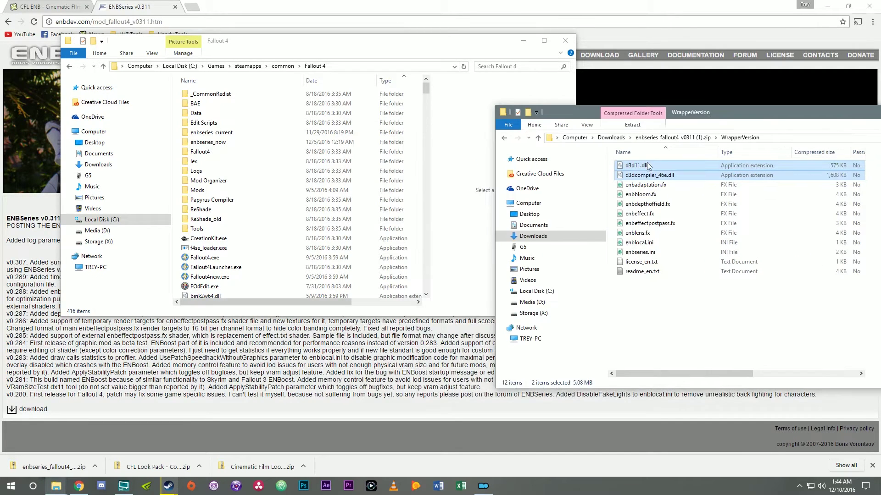
{"action": "left_click_drag", "start_coordinate": [641, 172], "coordinate": [457, 210]}
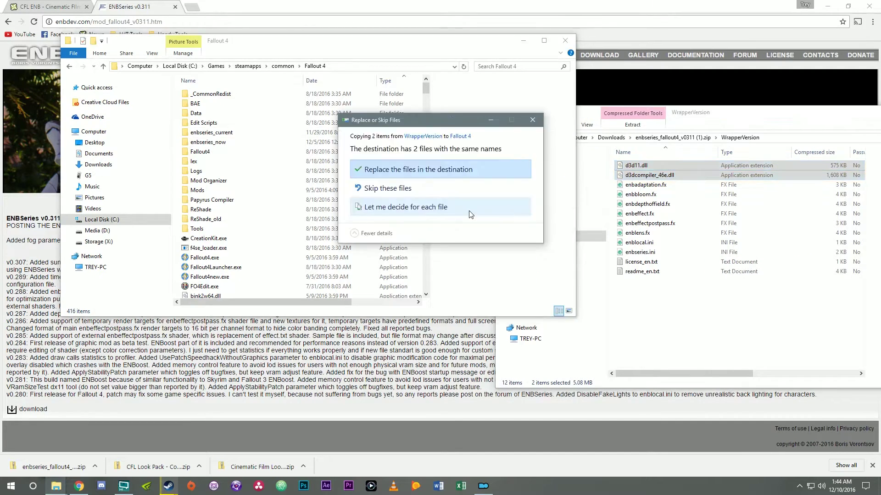
{"action": "left_click", "coordinate": [436, 168]}
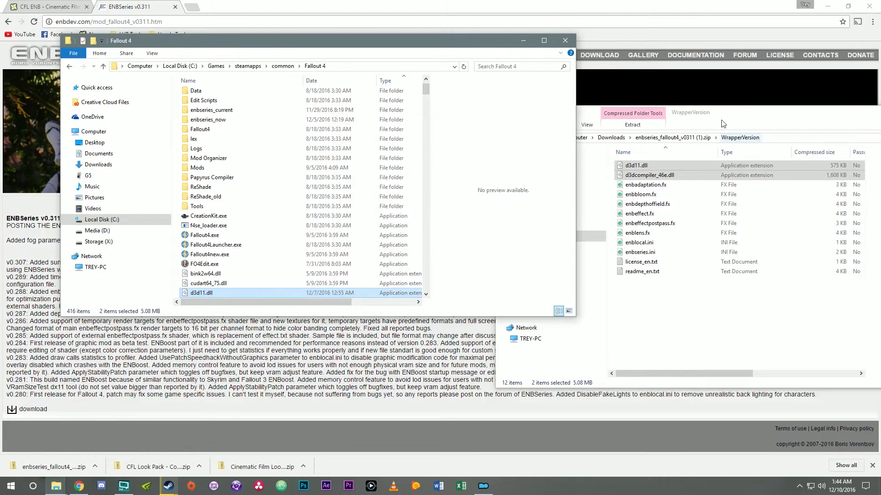
{"action": "left_click_drag", "start_coordinate": [723, 112], "coordinate": [401, 97]}
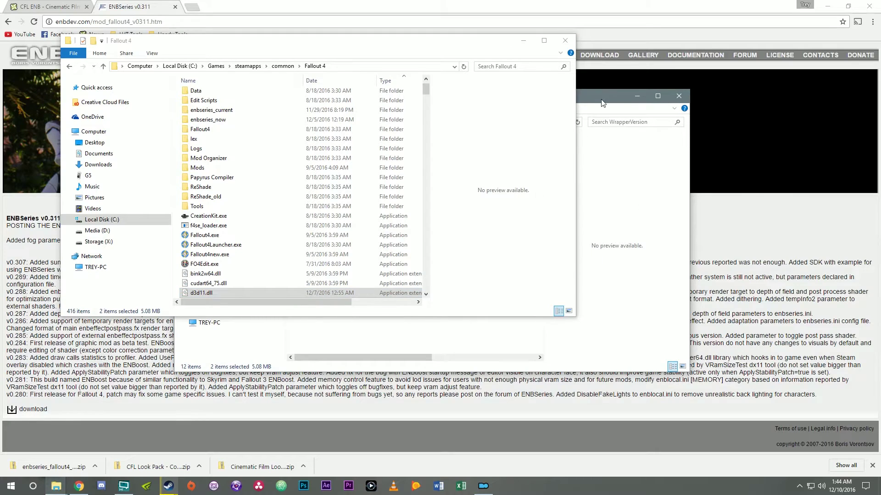
{"action": "left_click_drag", "start_coordinate": [602, 103], "coordinate": [672, 142]}
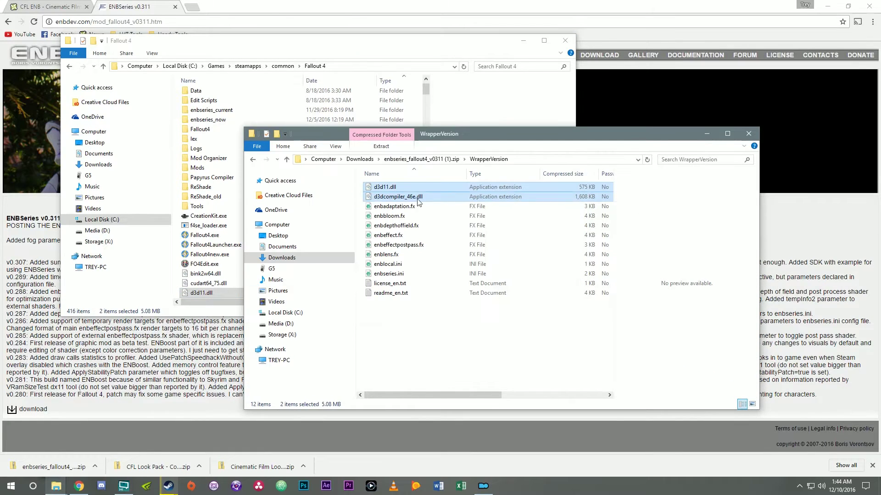
{"action": "left_click", "coordinate": [751, 137]}
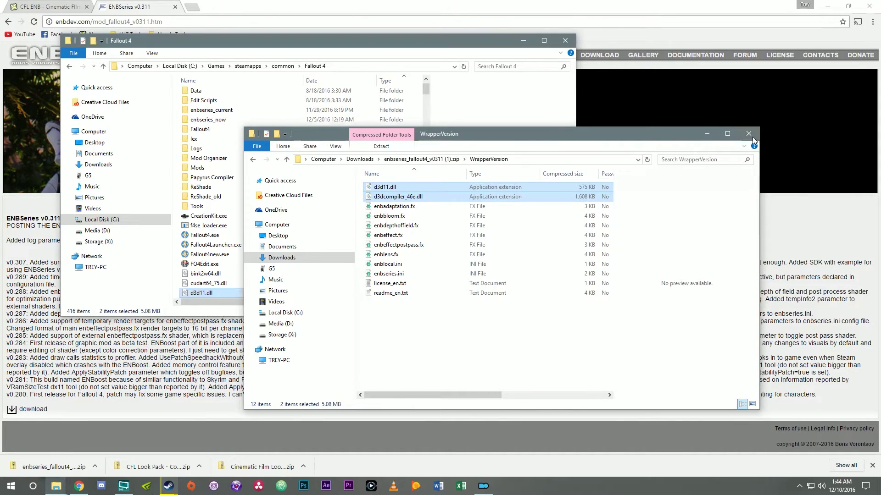
Open the downloaded Cinematic Film Looks archive and arrange its window beside the Fallout 4 folder.
{"action": "left_click", "coordinate": [257, 466]}
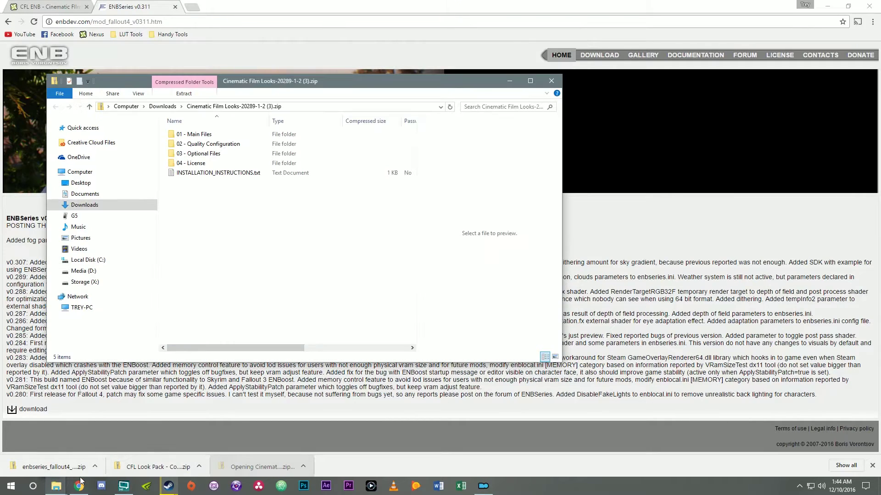
{"action": "mouse_move", "coordinate": [56, 485]}
{"action": "left_click", "coordinate": [51, 440]}
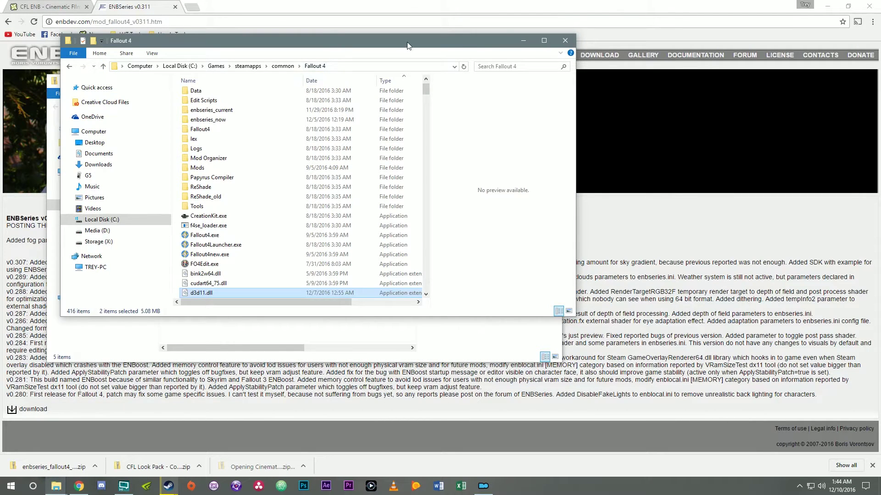
{"action": "left_click_drag", "start_coordinate": [408, 45], "coordinate": [717, 51]}
{"action": "left_click", "coordinate": [276, 77]}
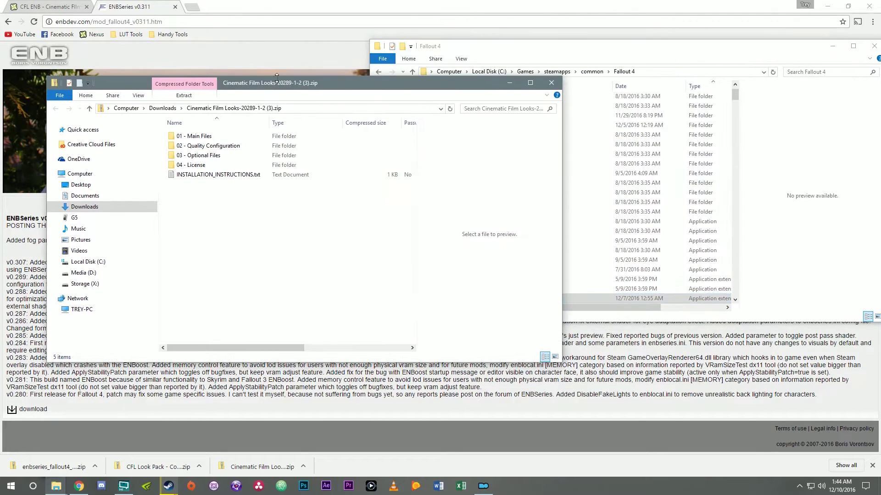
{"action": "left_click_drag", "start_coordinate": [276, 78], "coordinate": [246, 72]}
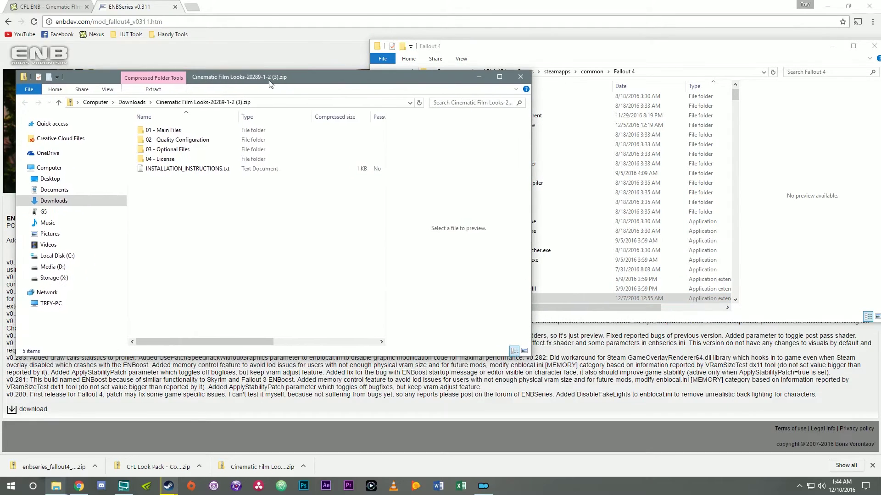
Copy enblocal.ini and enbseries.ini from the archive's 01 - Main Files folder into the Fallout 4 folder.
{"action": "double_click", "coordinate": [159, 133]}
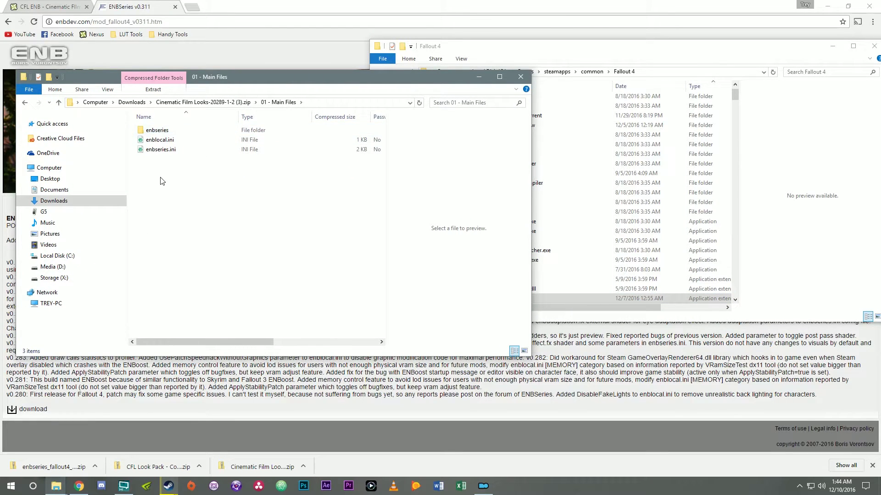
{"action": "mouse_move", "coordinate": [160, 138]}
{"action": "left_mouse_down"}
{"action": "mouse_move", "coordinate": [153, 131]}
{"action": "mouse_move", "coordinate": [159, 139]}
{"action": "left_mouse_up"}
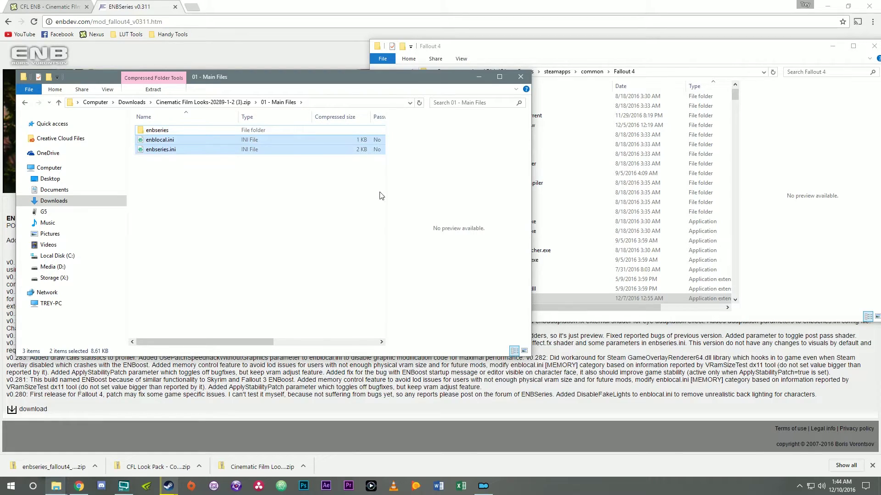
{"action": "left_click", "coordinate": [774, 183]}
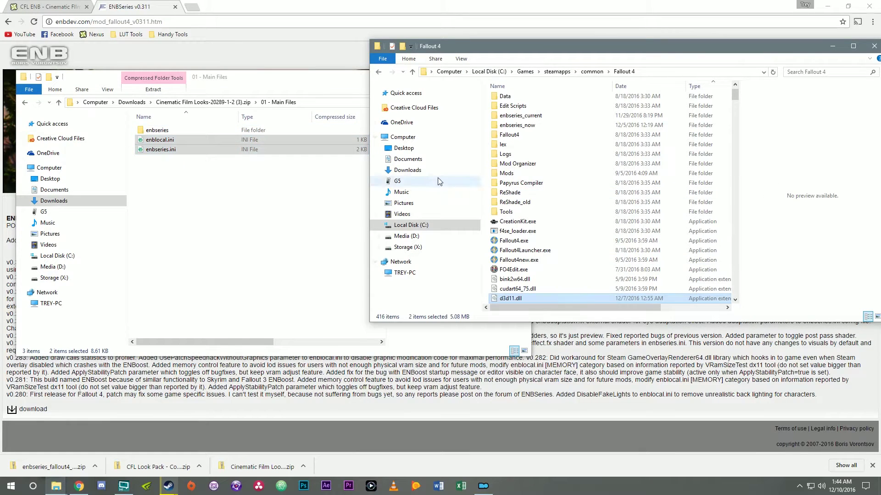
Copy the enbseries folder from 01 - Main Files into the Fallout 4 folder and close the Cinematic Film Looks archive.
{"action": "left_click", "coordinate": [175, 167]}
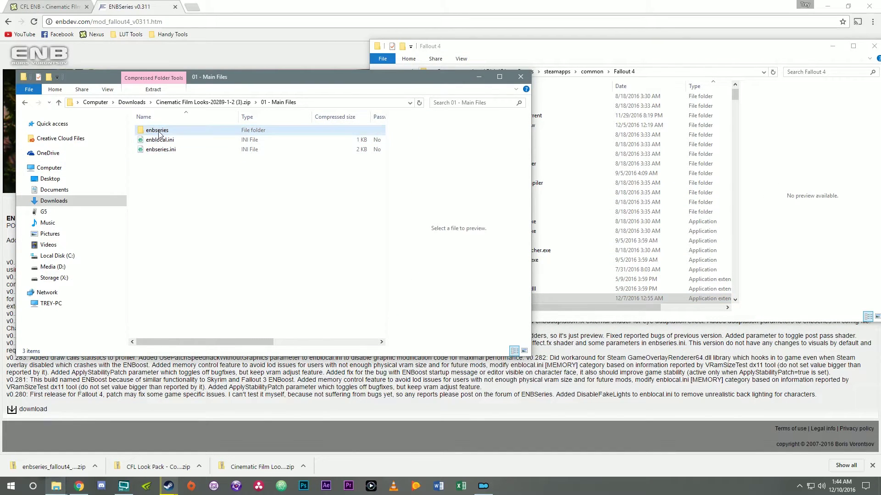
{"action": "left_click_drag", "start_coordinate": [158, 133], "coordinate": [787, 195]}
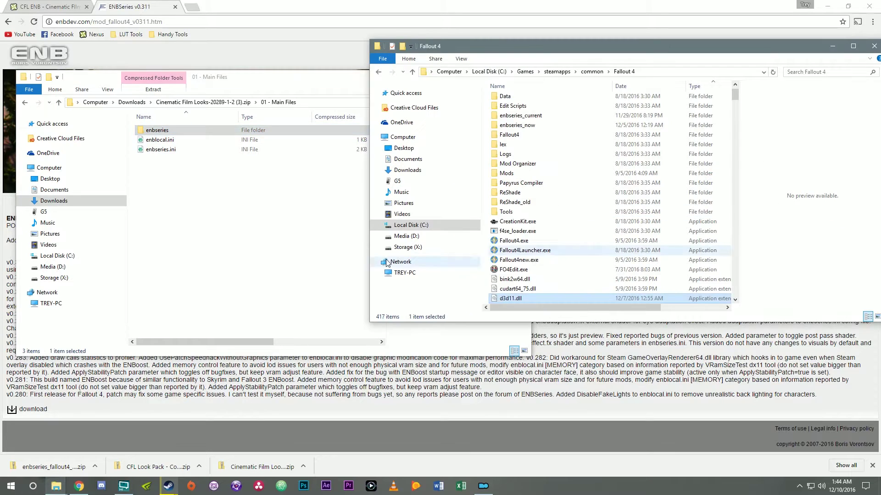
{"action": "scroll", "coordinate": [574, 206], "scroll_direction": "down", "scroll_amount": 10}
{"action": "scroll", "coordinate": [550, 174], "scroll_direction": "up", "scroll_amount": 20}
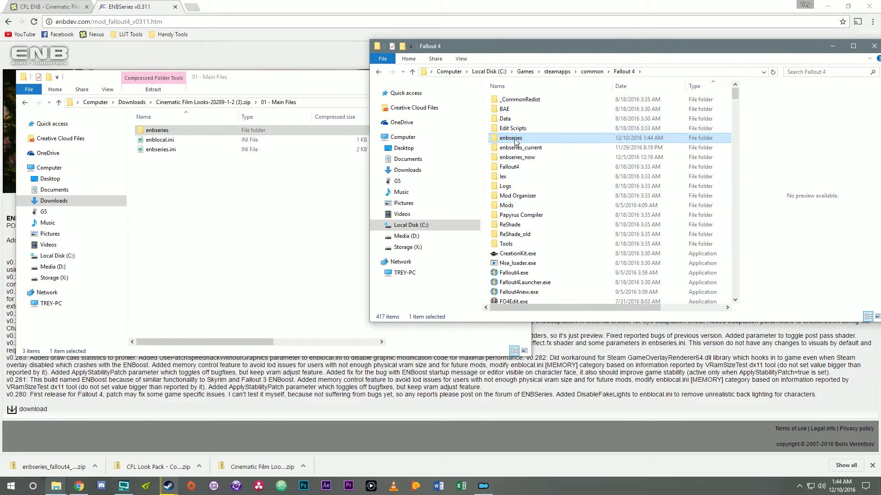
{"action": "left_click", "coordinate": [273, 208]}
{"action": "left_click", "coordinate": [498, 76]}
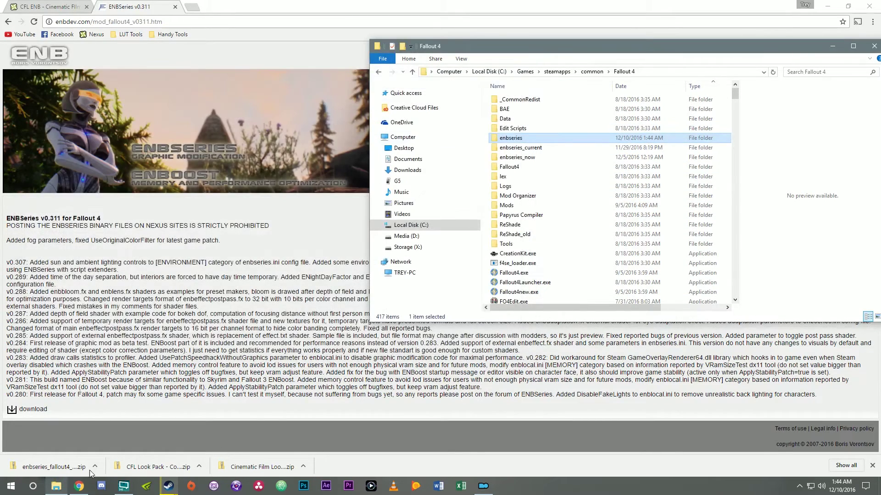
Copy the enbseries folder from the downloaded CFL Look Pack - Complete Collection archive into the Fallout 4 folder and close the archive.
{"action": "left_click", "coordinate": [145, 470]}
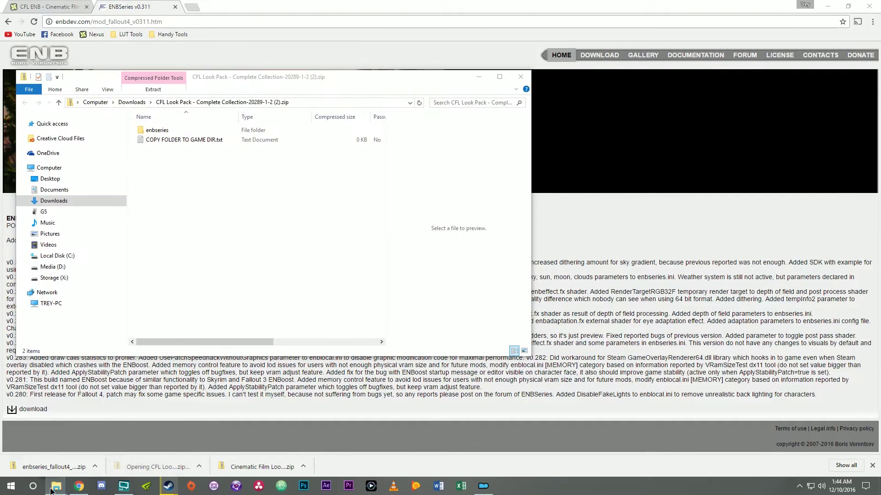
{"action": "mouse_move", "coordinate": [51, 489]}
{"action": "left_click", "coordinate": [25, 454]}
{"action": "left_click", "coordinate": [151, 132]}
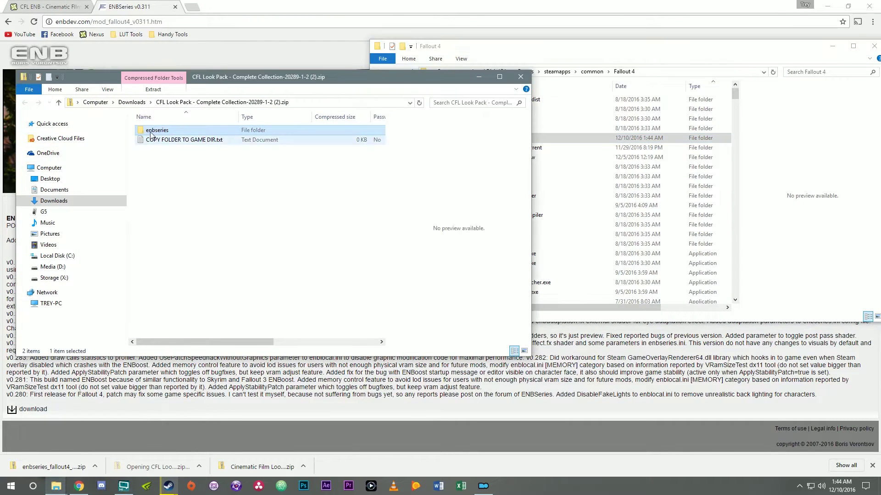
{"action": "left_click_drag", "start_coordinate": [151, 134], "coordinate": [761, 205]}
{"action": "left_click", "coordinate": [281, 216]}
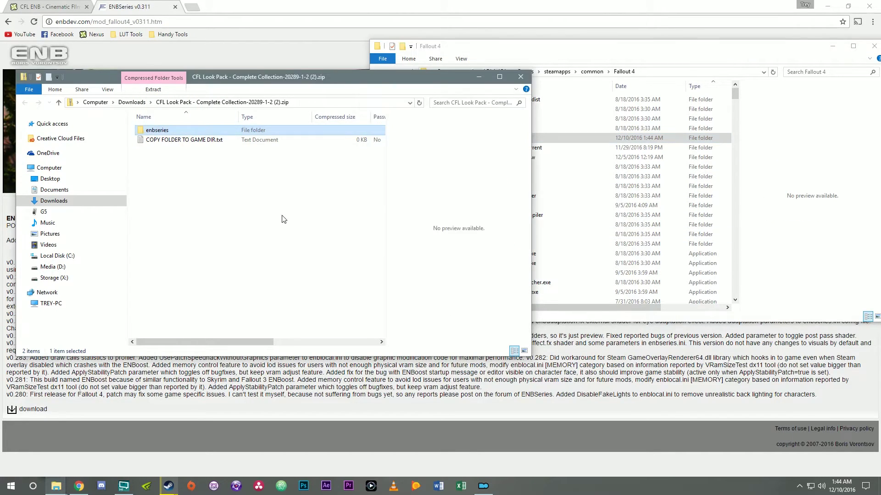
{"action": "left_click", "coordinate": [515, 78]}
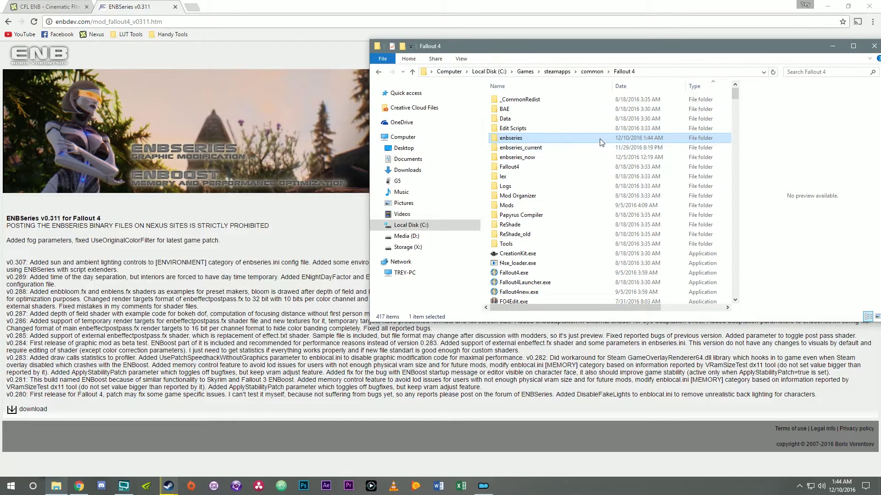
Go into the game's enbseries folder, move its window nearer the middle of the desktop, and open CFLLooksSetup.txt.
{"action": "double_click", "coordinate": [522, 137]}
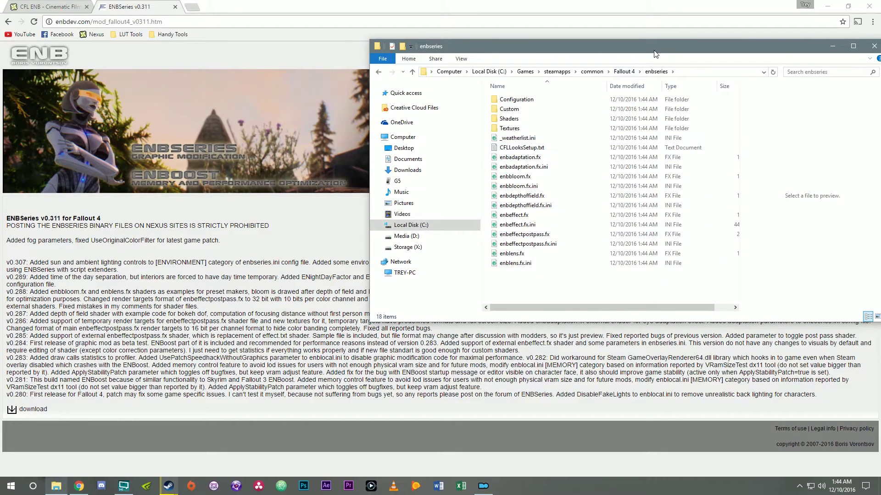
{"action": "left_click_drag", "start_coordinate": [655, 54], "coordinate": [463, 51]}
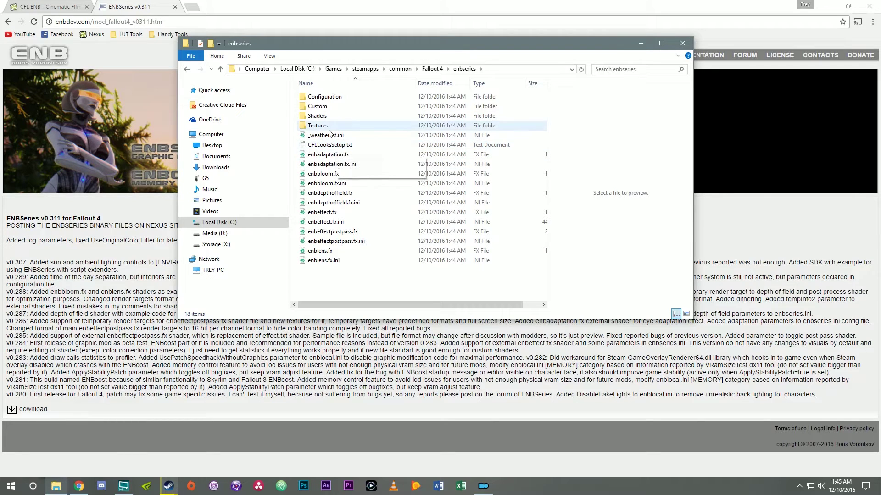
{"action": "left_click", "coordinate": [432, 69]}
{"action": "double_click", "coordinate": [334, 143]}
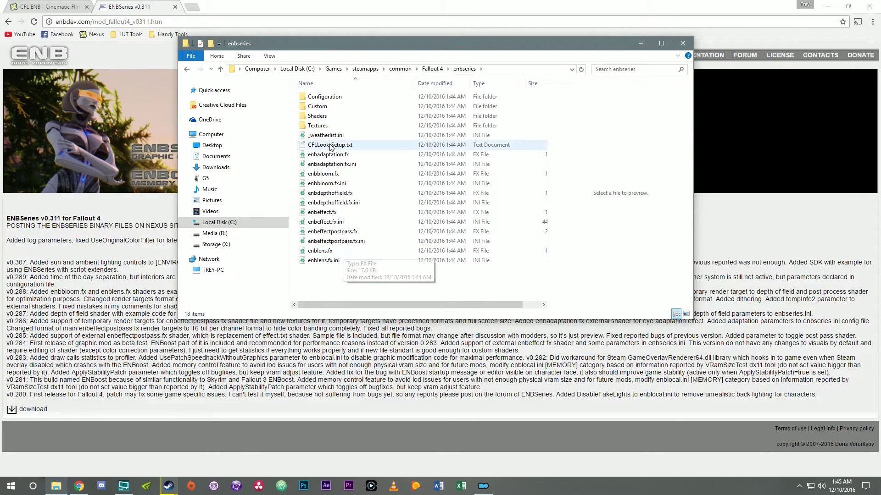
{"action": "double_click", "coordinate": [330, 145]}
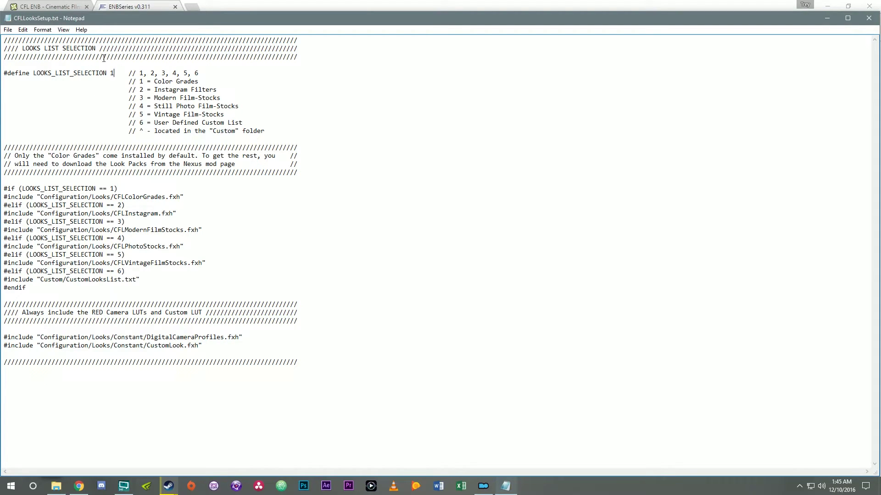
Set LOOKS_LIST_SELECTION to 6 for the User Defined Custom List, then save and close CFLLooksSetup.txt.
{"action": "left_click", "coordinate": [113, 74]}
{"action": "mouse_move", "coordinate": [198, 81]}
{"action": "left_mouse_down"}
{"action": "mouse_move", "coordinate": [155, 81]}
{"action": "mouse_move", "coordinate": [199, 81]}
{"action": "left_mouse_up"}
{"action": "left_click_drag", "start_coordinate": [154, 90], "coordinate": [217, 90]}
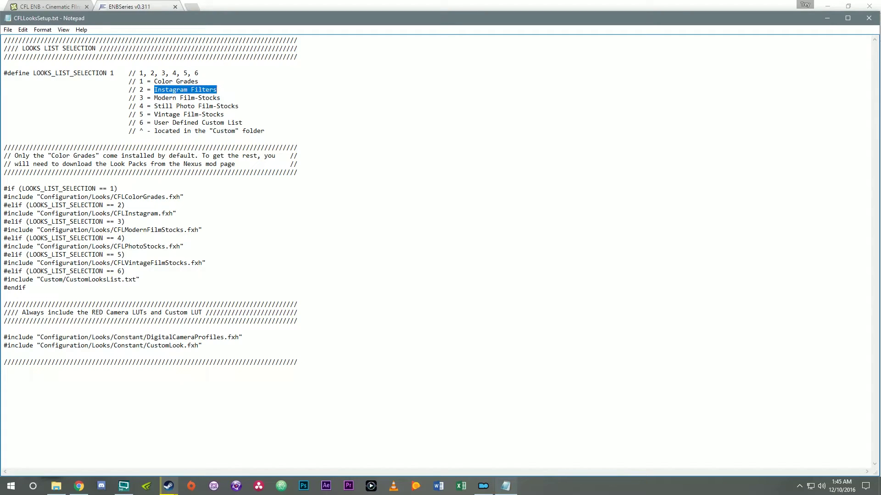
{"action": "left_click", "coordinate": [118, 74]}
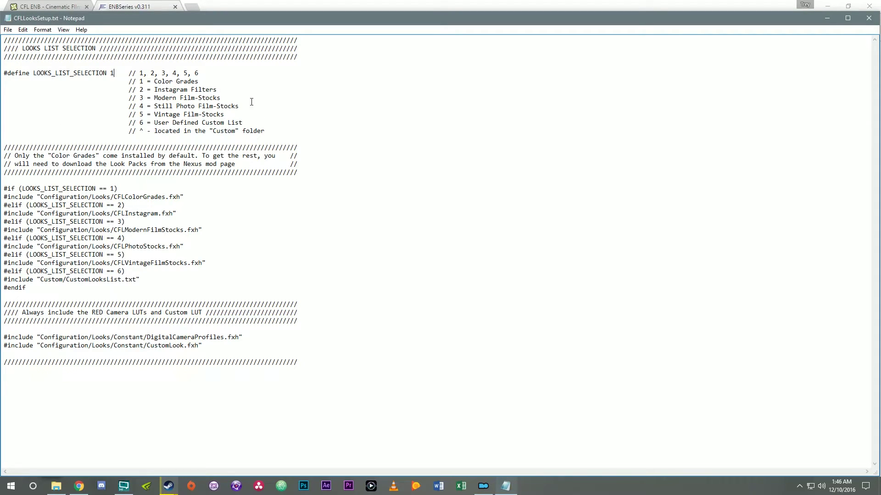
{"action": "key", "text": "BackSpace"}
{"action": "type", "text": "3"}
{"action": "left_click_drag", "start_coordinate": [140, 122], "coordinate": [243, 122]}
{"action": "left_click", "coordinate": [242, 122]}
{"action": "left_click", "coordinate": [116, 73]}
{"action": "left_click", "coordinate": [869, 19]}
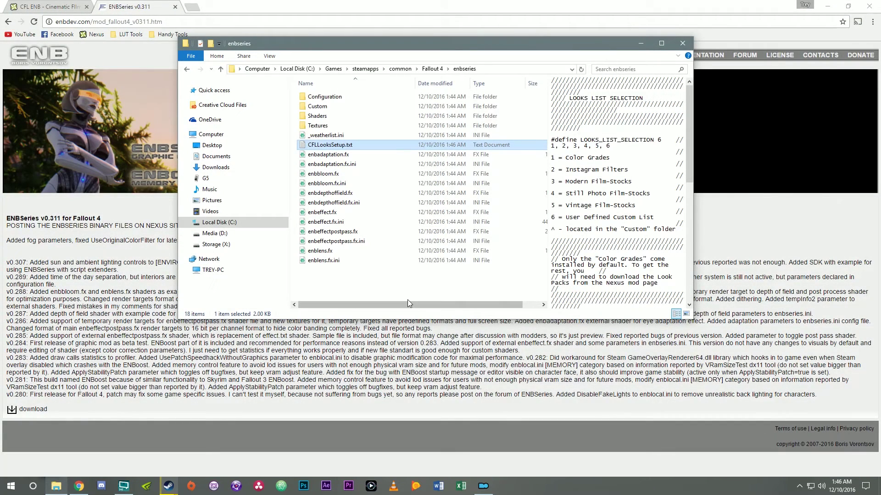
Reopen CFLLooksSetup.txt, review the notes on the User Defined Custom List and its folder location, and close the file.
{"action": "double_click", "coordinate": [335, 146]}
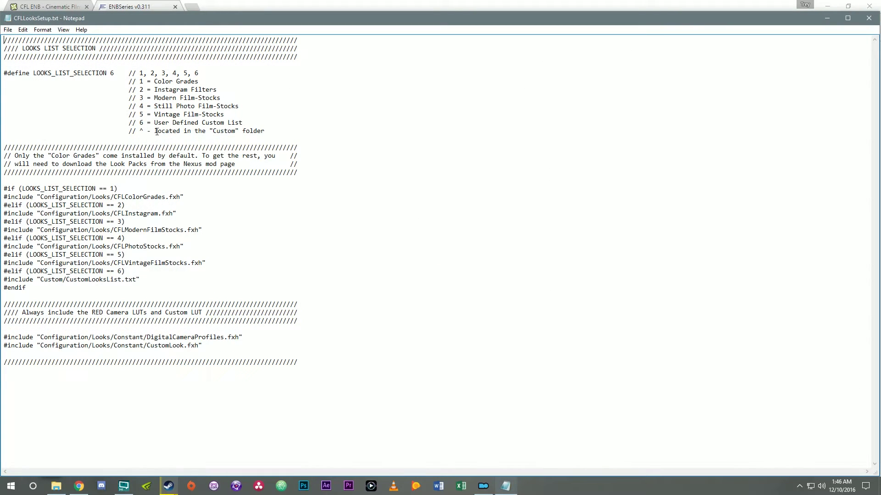
{"action": "left_click_drag", "start_coordinate": [150, 131], "coordinate": [265, 131]}
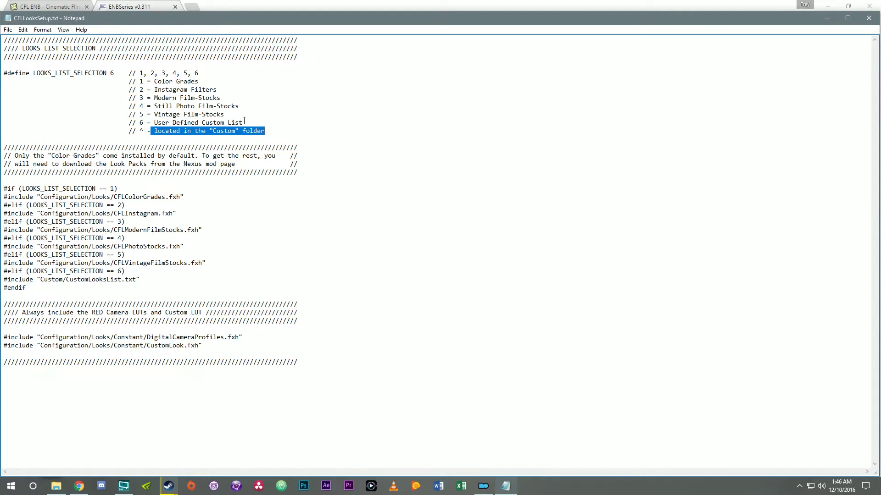
{"action": "left_click_drag", "start_coordinate": [155, 122], "coordinate": [247, 124]}
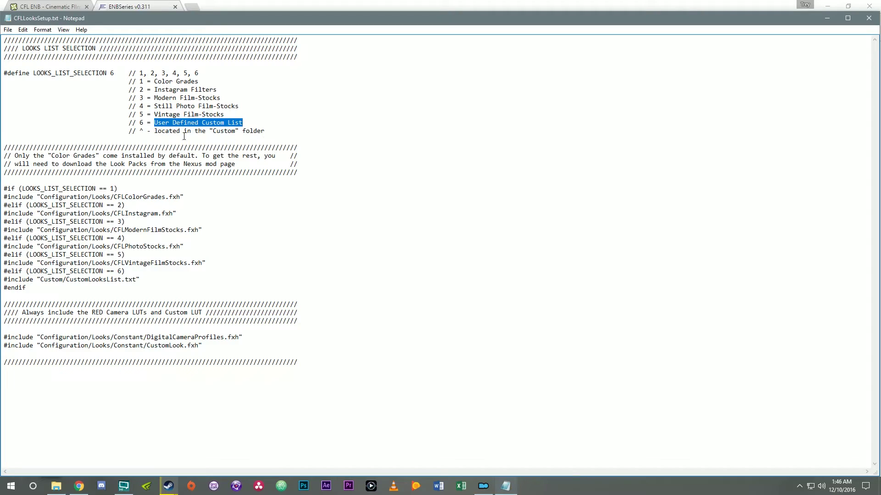
{"action": "left_click_drag", "start_coordinate": [150, 131], "coordinate": [276, 132]}
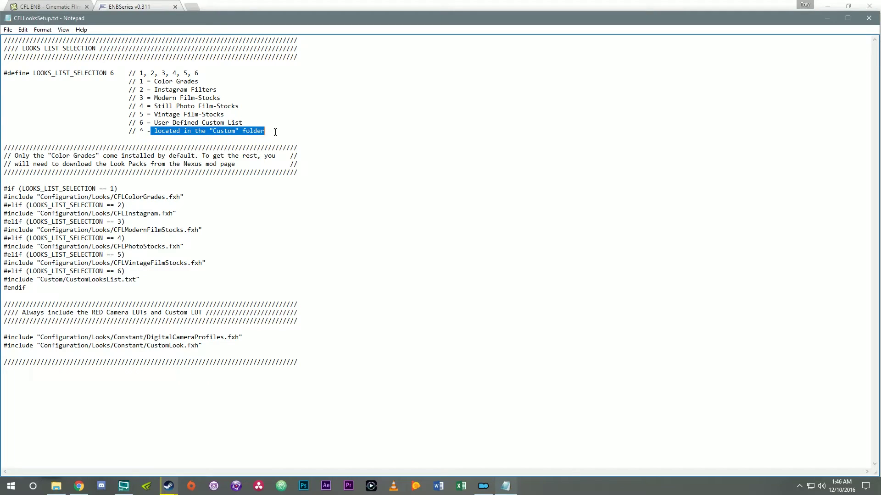
{"action": "left_click", "coordinate": [868, 18]}
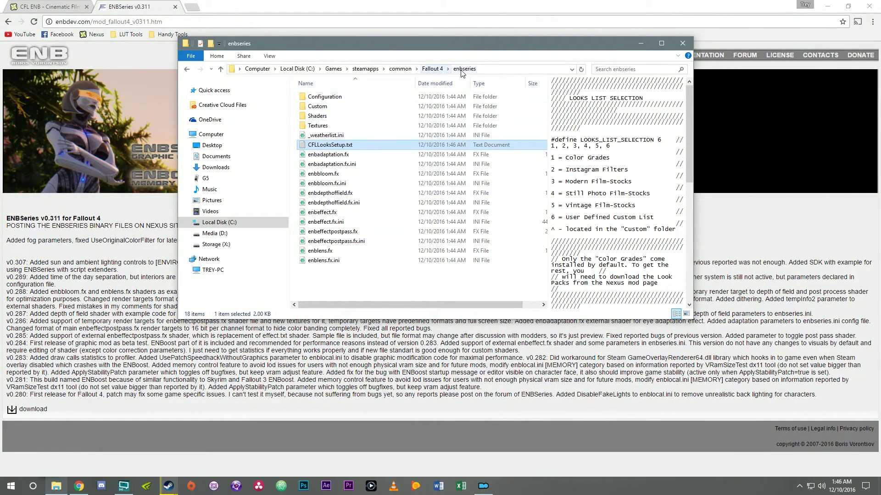
Open CustomLooksList.txt from the Custom folder inside enbseries.
{"action": "left_click", "coordinate": [327, 110]}
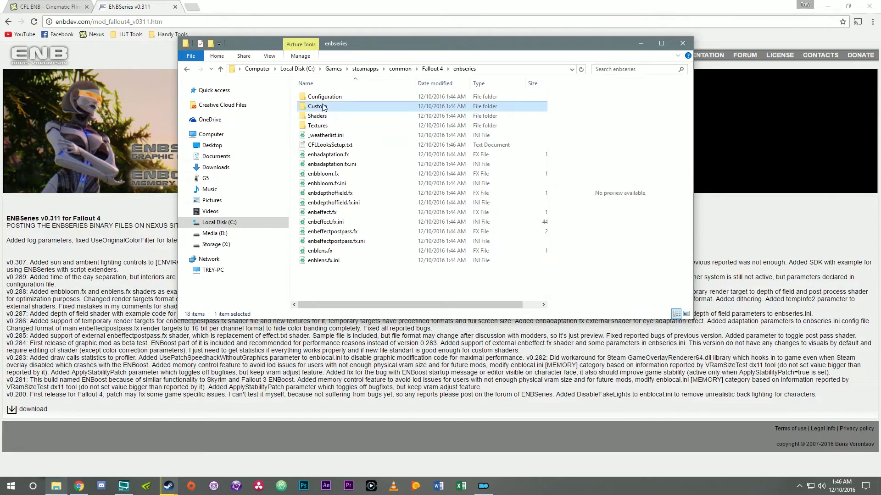
{"action": "double_click", "coordinate": [325, 107]}
{"action": "left_click", "coordinate": [370, 102]}
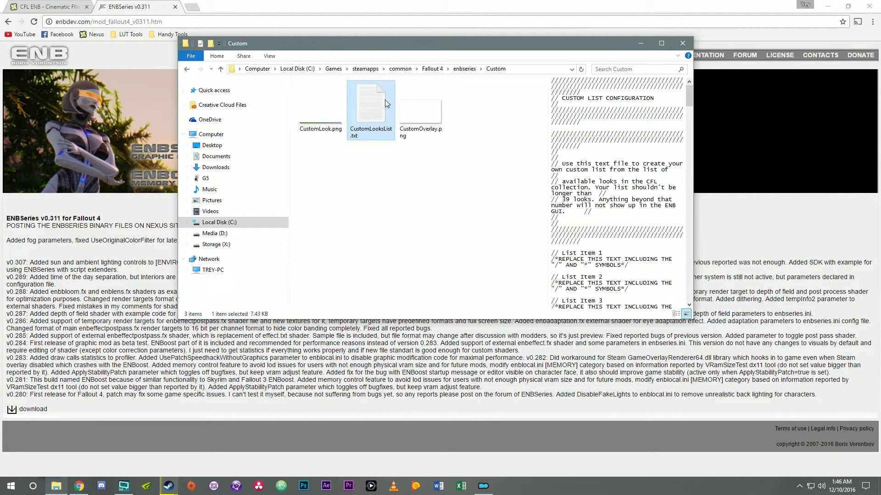
{"action": "double_click", "coordinate": [381, 108]}
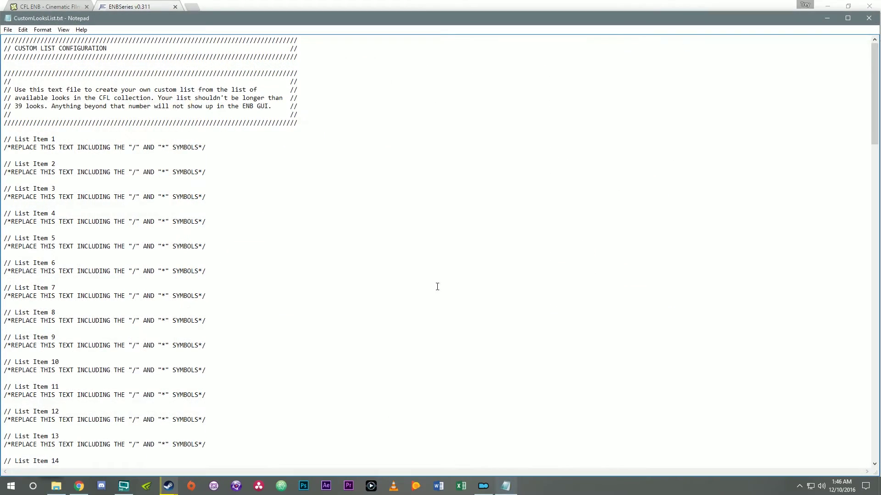
Look through the list slots and the full list of available looks in CustomLooksList.txt.
{"action": "scroll", "coordinate": [357, 201], "scroll_direction": "down", "scroll_amount": 20}
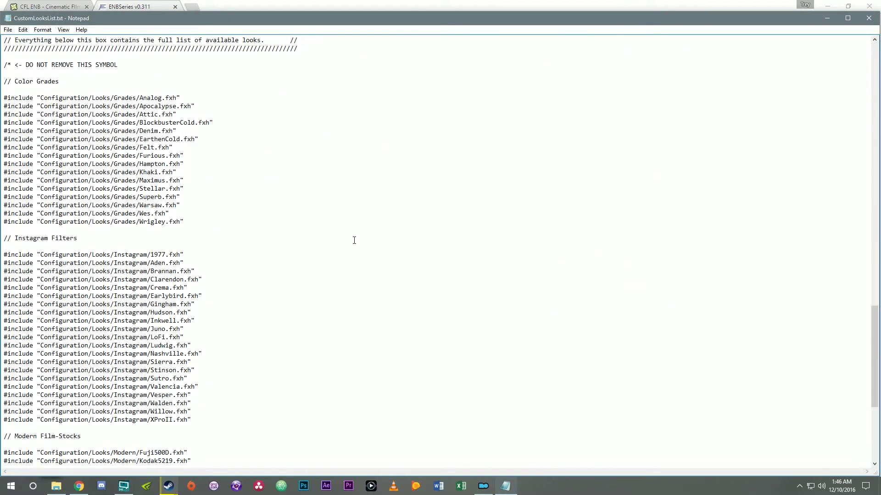
{"action": "scroll", "coordinate": [291, 244], "scroll_direction": "up", "scroll_amount": 8}
{"action": "scroll", "coordinate": [321, 241], "scroll_direction": "down", "scroll_amount": 7}
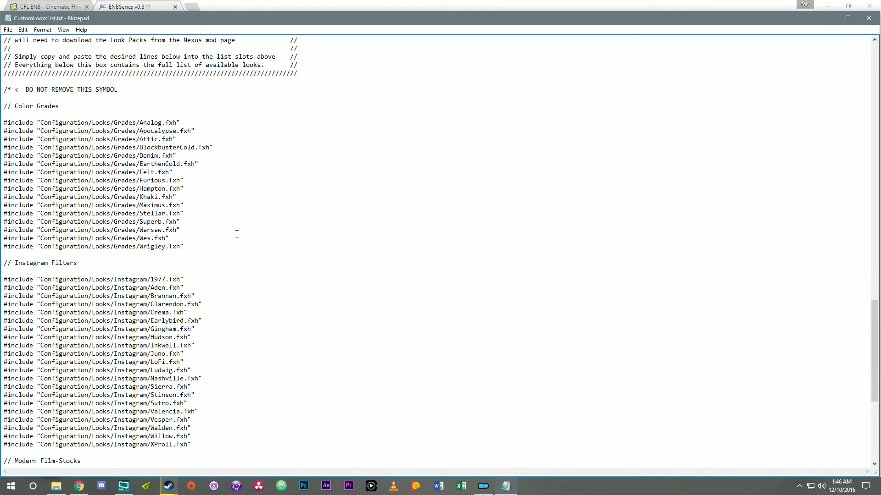
{"action": "scroll", "coordinate": [218, 255], "scroll_direction": "down", "scroll_amount": 6}
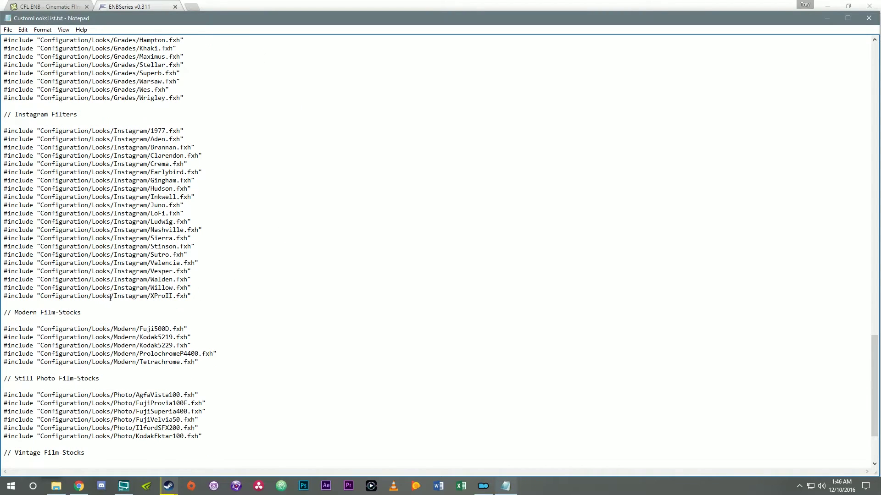
{"action": "scroll", "coordinate": [239, 238], "scroll_direction": "up", "scroll_amount": 5}
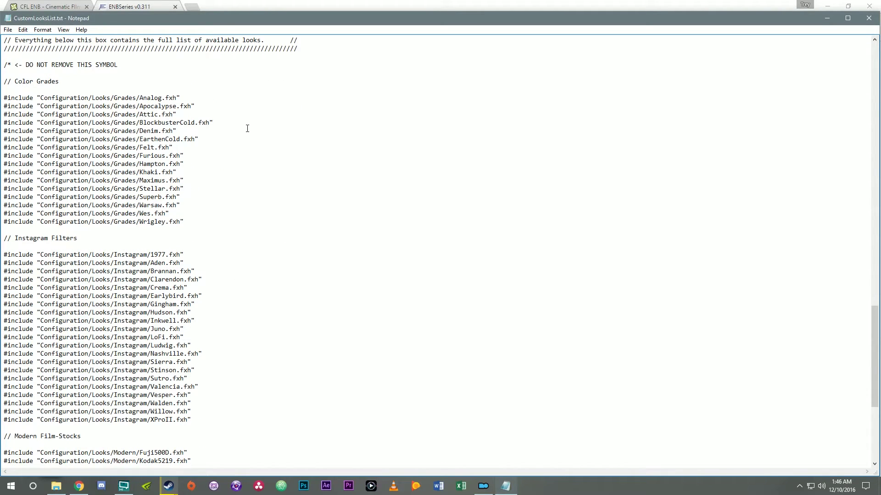
{"action": "scroll", "coordinate": [257, 242], "scroll_direction": "down", "scroll_amount": 9}
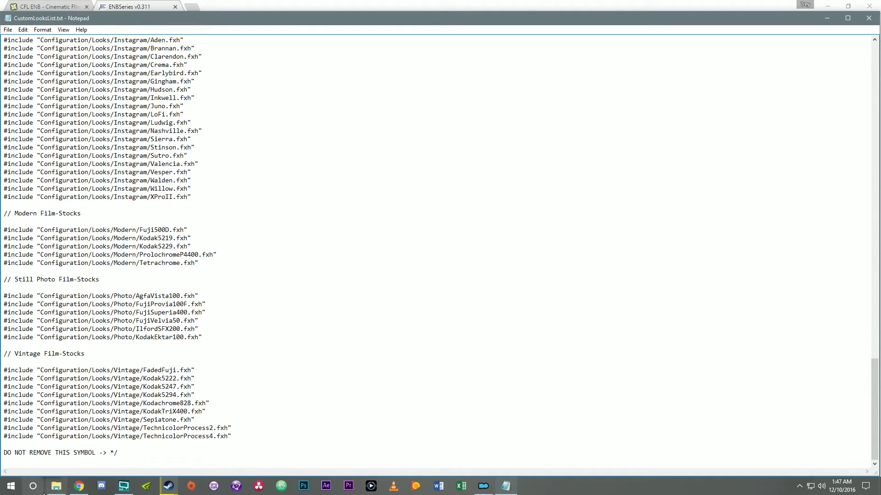
Switch to Chrome, find the comment about creating CustomLooksList.txt in the CFL ENB page's posts, and return to the list file in Notepad.
{"action": "left_click", "coordinate": [79, 487]}
{"action": "left_click", "coordinate": [28, 4]}
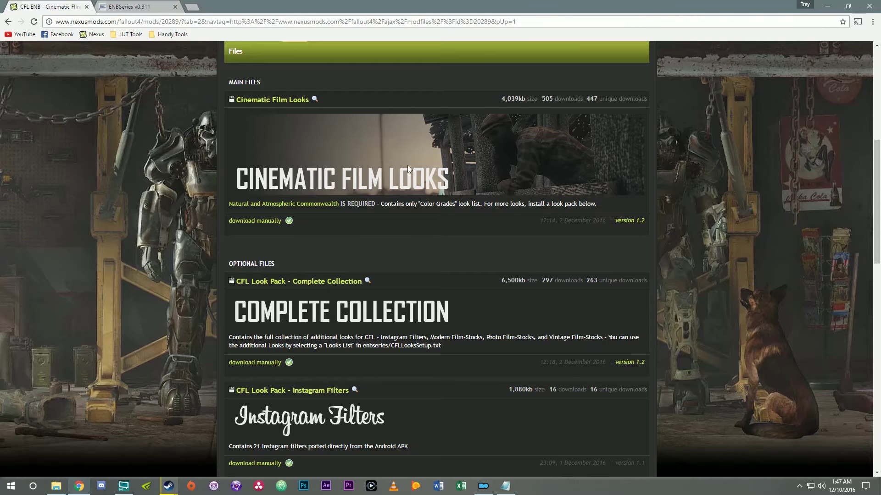
{"action": "scroll", "coordinate": [408, 165], "scroll_direction": "up", "scroll_amount": 7}
{"action": "left_click", "coordinate": [352, 332]}
{"action": "scroll", "coordinate": [353, 332], "scroll_direction": "down", "scroll_amount": 2}
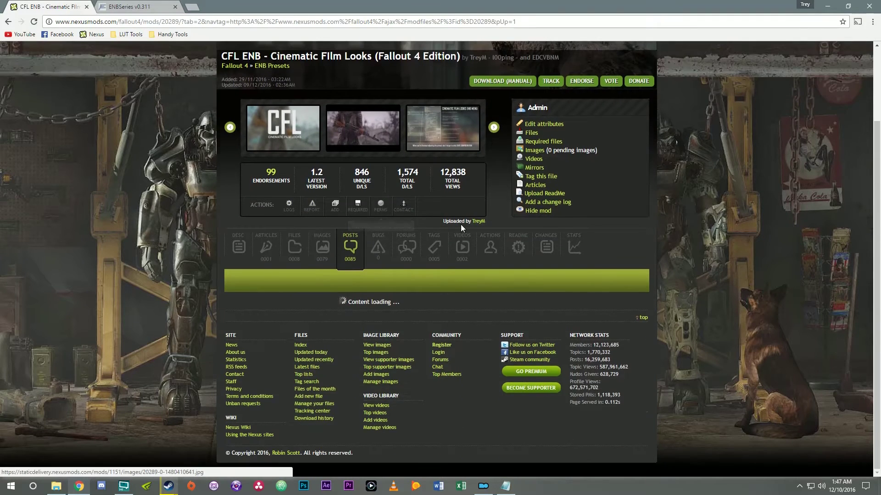
{"action": "scroll", "coordinate": [523, 243], "scroll_direction": "down", "scroll_amount": 20}
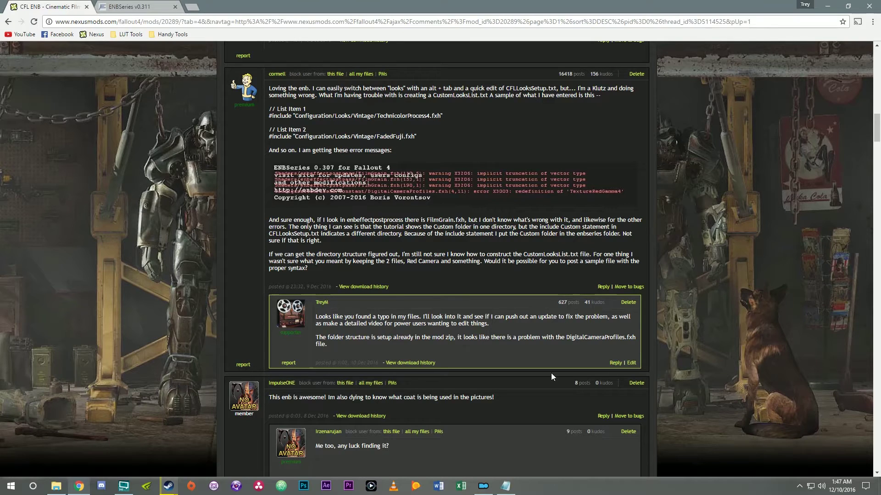
{"action": "left_click", "coordinate": [506, 486]}
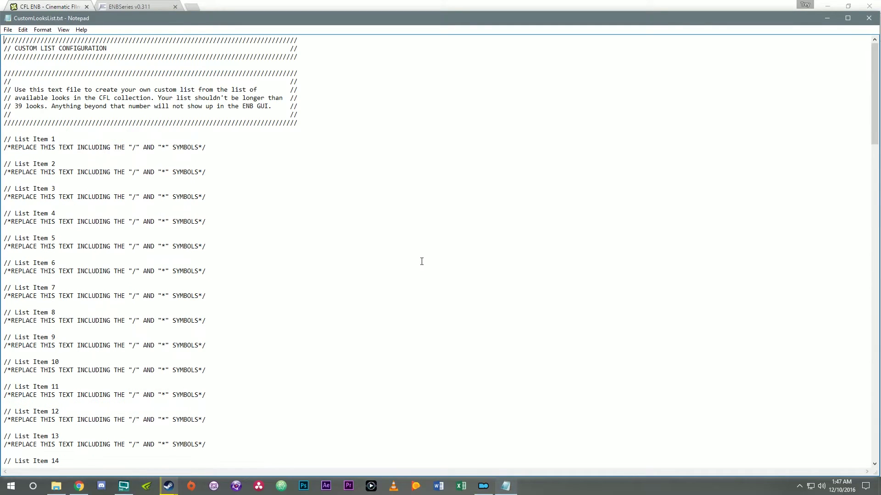
Copy the TechnicolorProcess4.fxh include line from the Vintage Film-Stocks section of the available looks.
{"action": "scroll", "coordinate": [405, 271], "scroll_direction": "down", "scroll_amount": 20}
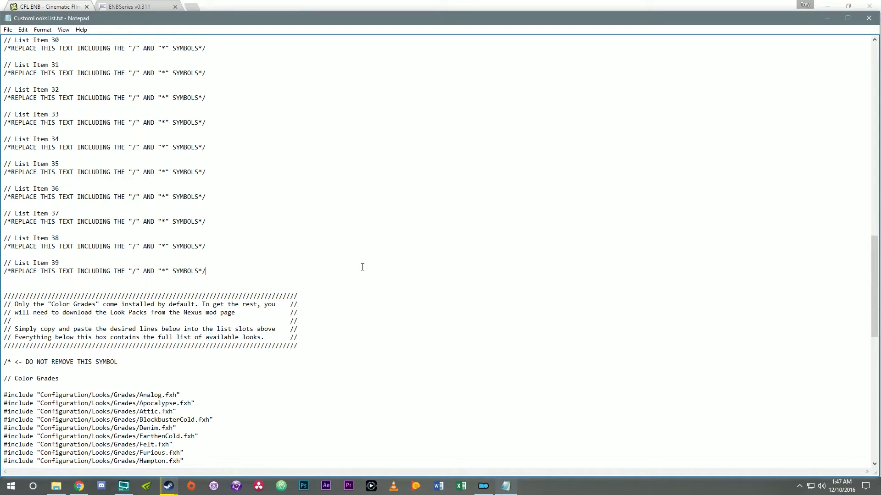
{"action": "scroll", "coordinate": [356, 284], "scroll_direction": "up", "scroll_amount": 11}
{"action": "scroll", "coordinate": [348, 300], "scroll_direction": "down", "scroll_amount": 12}
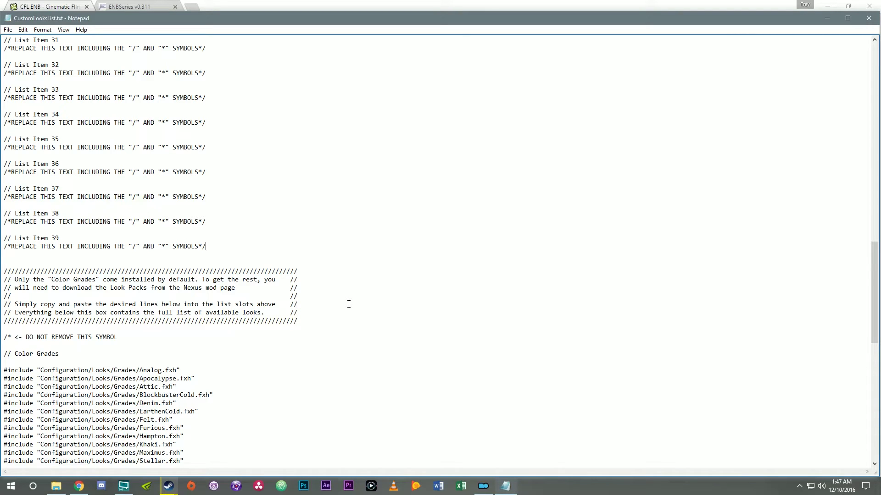
{"action": "scroll", "coordinate": [252, 335], "scroll_direction": "down", "scroll_amount": 11}
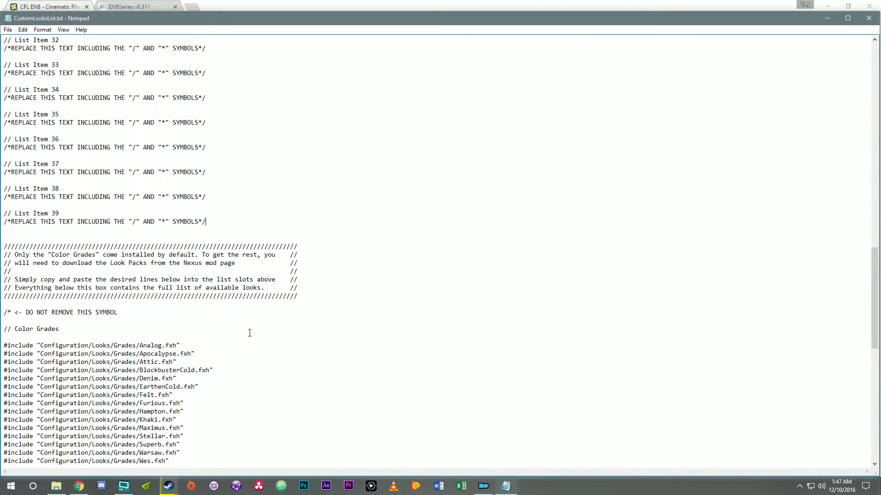
{"action": "scroll", "coordinate": [275, 339], "scroll_direction": "down", "scroll_amount": 9}
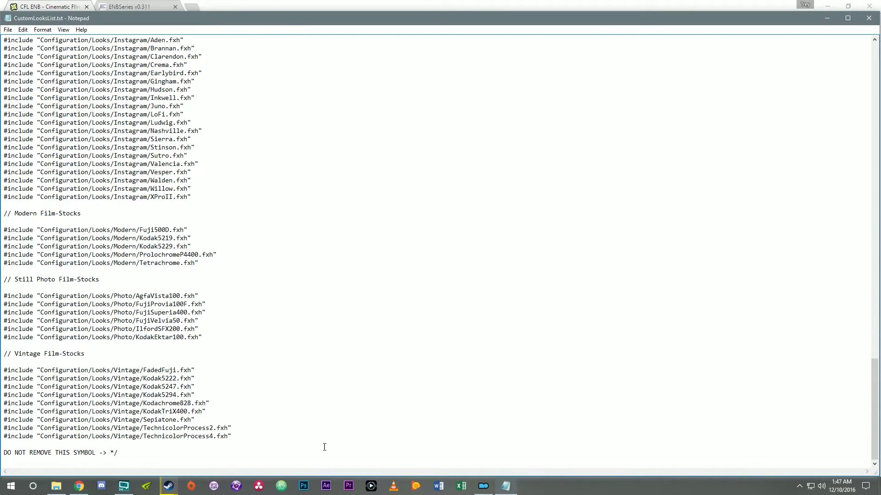
{"action": "left_click_drag", "start_coordinate": [233, 436], "coordinate": [4, 436]}
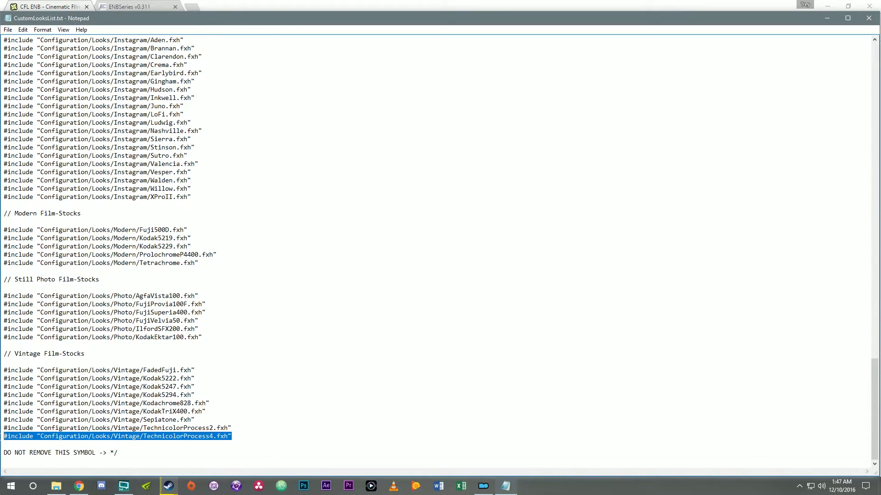
{"action": "left_click", "coordinate": [265, 374]}
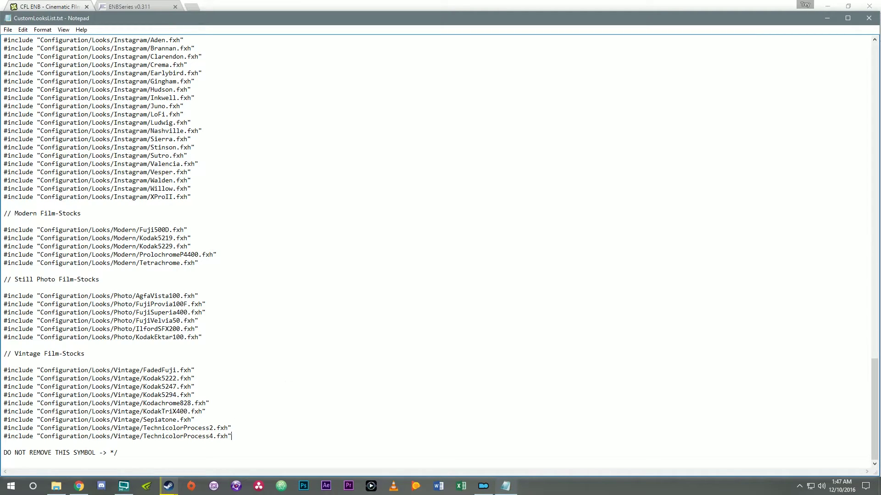
{"action": "left_click_drag", "start_coordinate": [231, 436], "coordinate": [4, 436]}
{"action": "key", "text": "ctrl+c"}
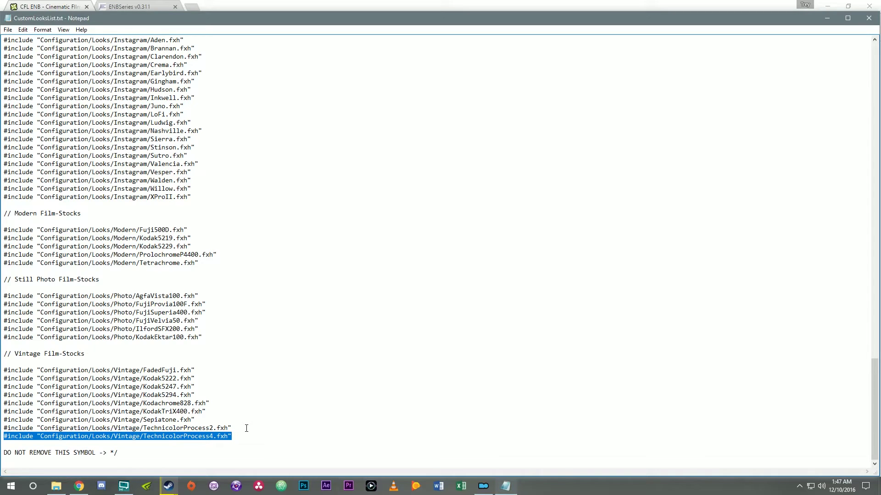
{"action": "left_click", "coordinate": [22, 30]}
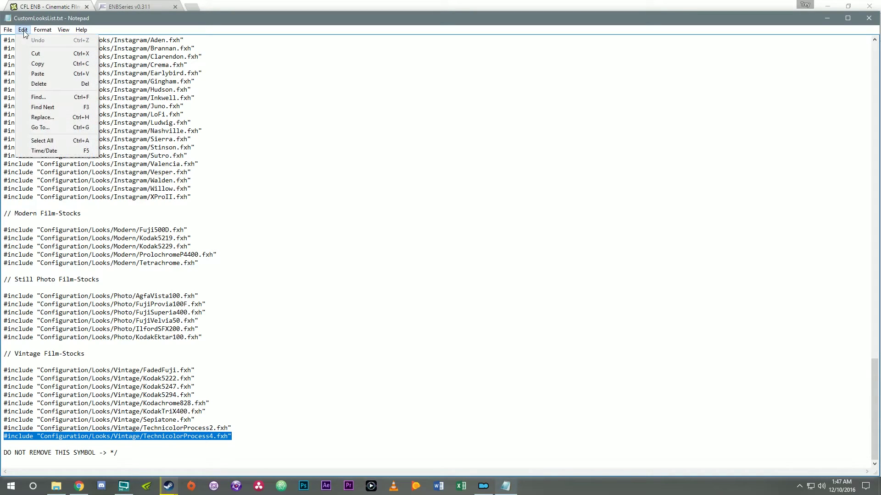
{"action": "left_click", "coordinate": [42, 63]}
Replace the List Item 1 placeholder text with the copied TechnicolorProcess4.fxh include line.
{"action": "key", "text": "ctrl+Home"}
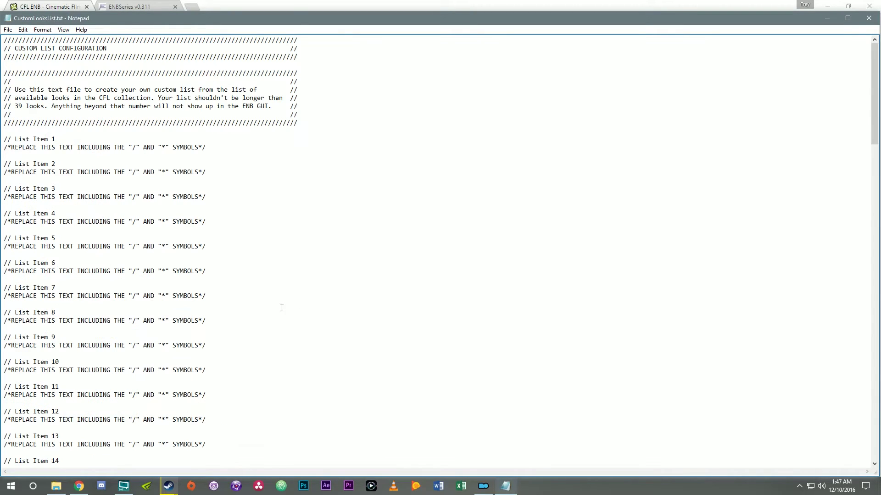
{"action": "left_click_drag", "start_coordinate": [206, 147], "coordinate": [2, 144]}
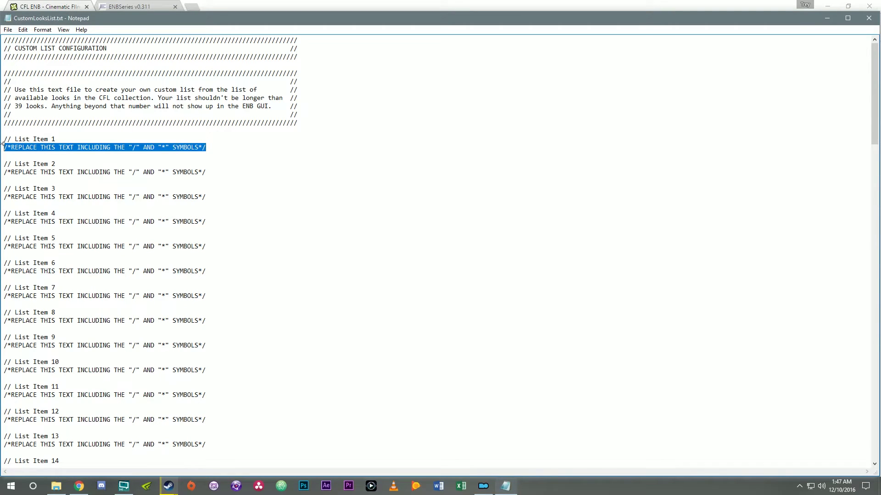
{"action": "left_click", "coordinate": [176, 164]}
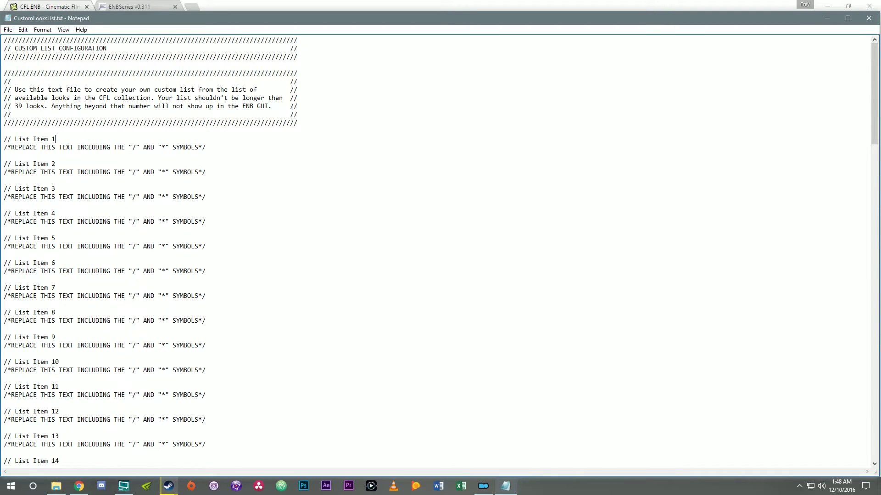
{"action": "left_click_drag", "start_coordinate": [206, 147], "coordinate": [3, 147]}
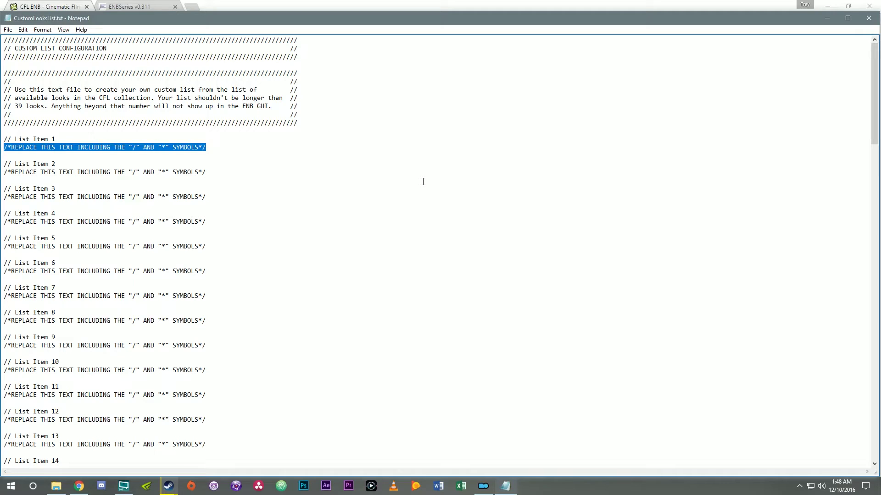
{"action": "key", "text": "ctrl+v"}
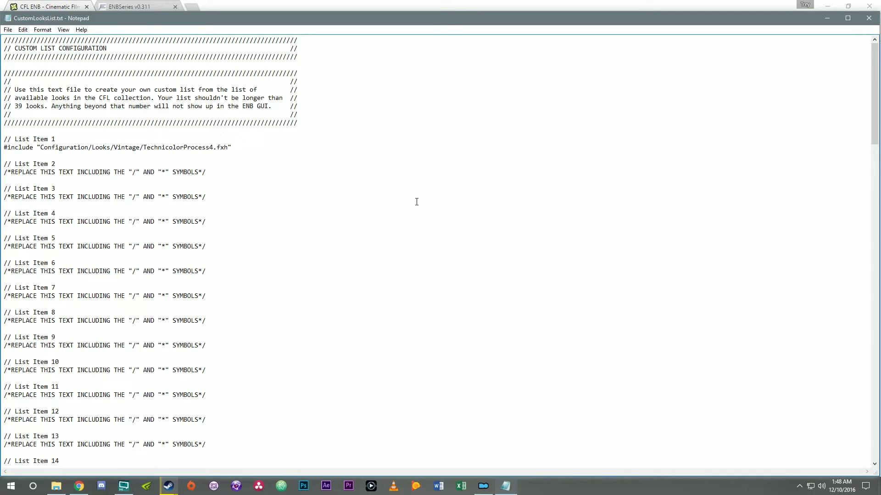
Copy the FadedFuji.fxh include line from Vintage Film-Stocks and replace the List Item 2 placeholder text with it.
{"action": "scroll", "coordinate": [411, 255], "scroll_direction": "down", "scroll_amount": 1}
{"action": "scroll", "coordinate": [413, 289], "scroll_direction": "down", "scroll_amount": 20}
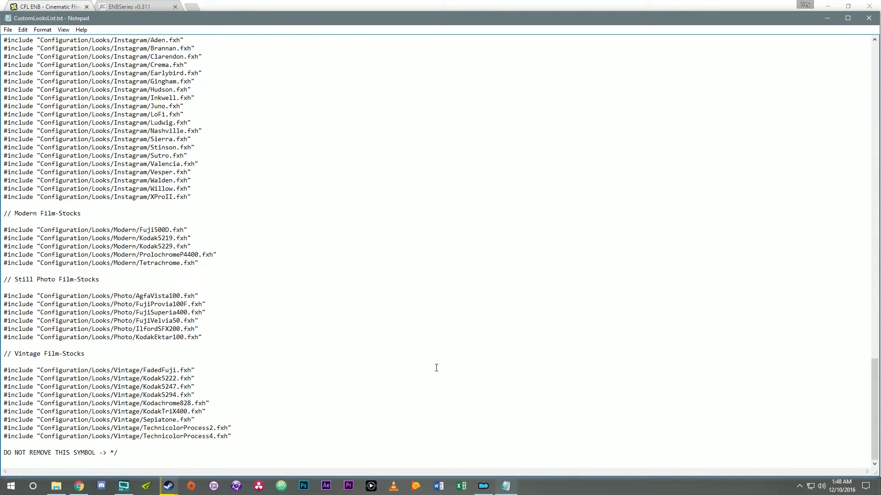
{"action": "left_click_drag", "start_coordinate": [195, 371], "coordinate": [2, 373]}
{"action": "key", "text": "ctrl+c"}
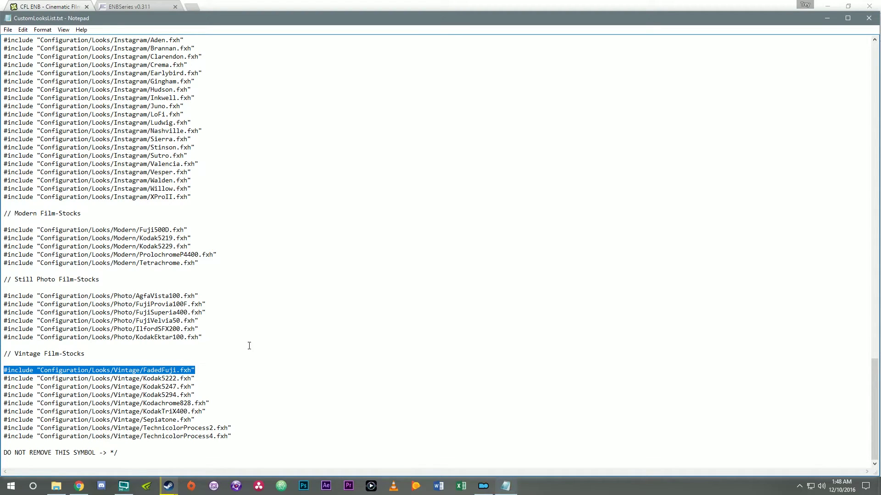
{"action": "scroll", "coordinate": [251, 361], "scroll_direction": "up", "scroll_amount": 20}
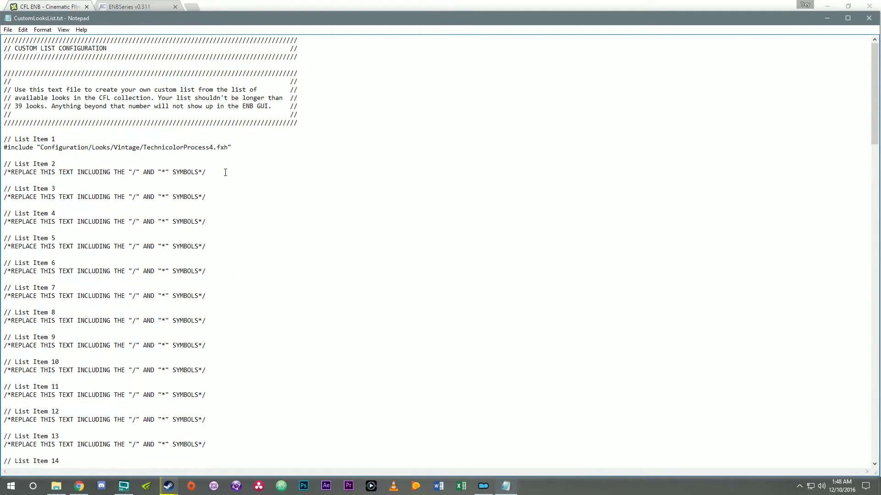
{"action": "left_click_drag", "start_coordinate": [225, 172], "coordinate": [3, 173]}
{"action": "key", "text": "ctrl+v"}
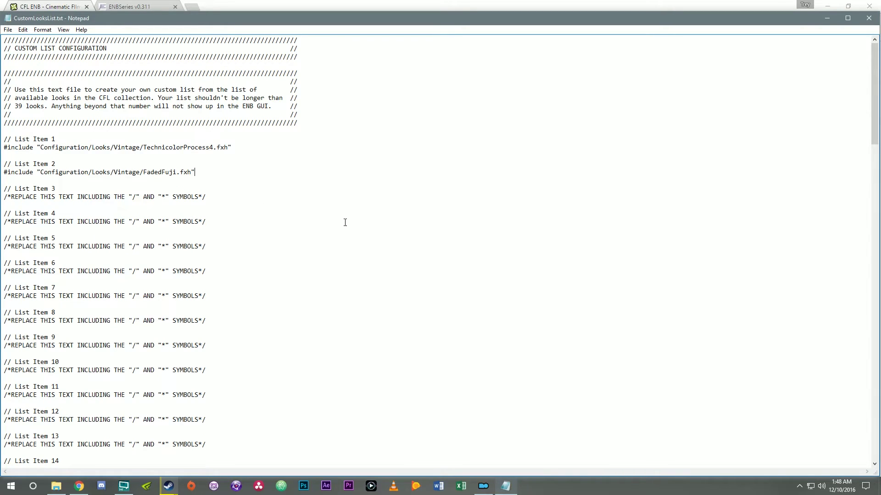
Save and close CustomLooksList.txt, and open CFLLooksSetup.txt from the enbseries folder.
{"action": "left_click", "coordinate": [868, 18]}
{"action": "left_click", "coordinate": [56, 485]}
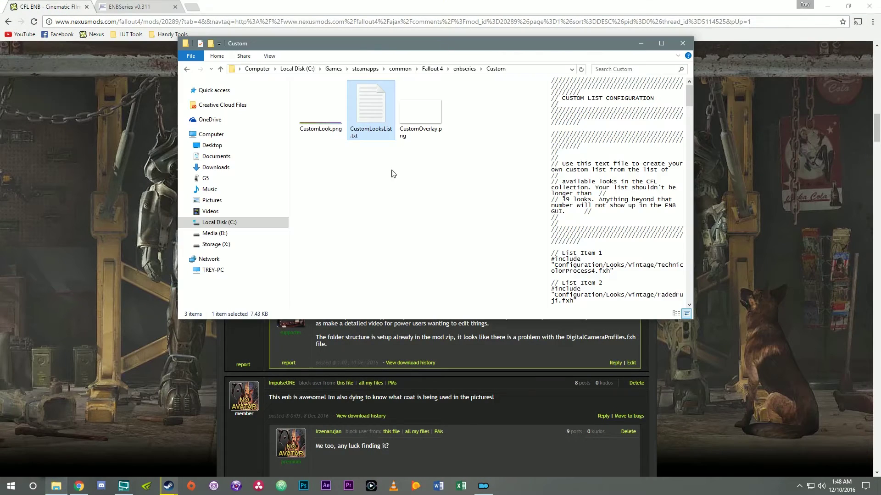
{"action": "left_click", "coordinate": [391, 139]}
{"action": "left_click", "coordinate": [187, 69]}
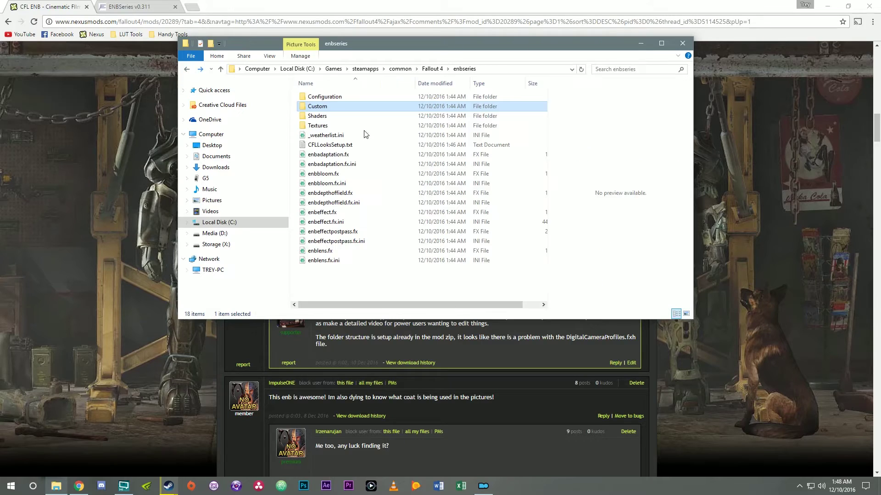
{"action": "left_click", "coordinate": [338, 145]}
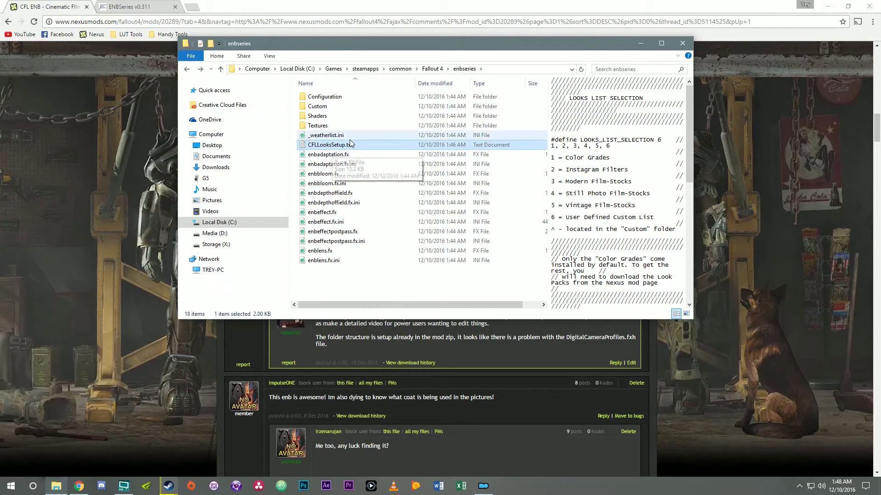
{"action": "double_click", "coordinate": [347, 146]}
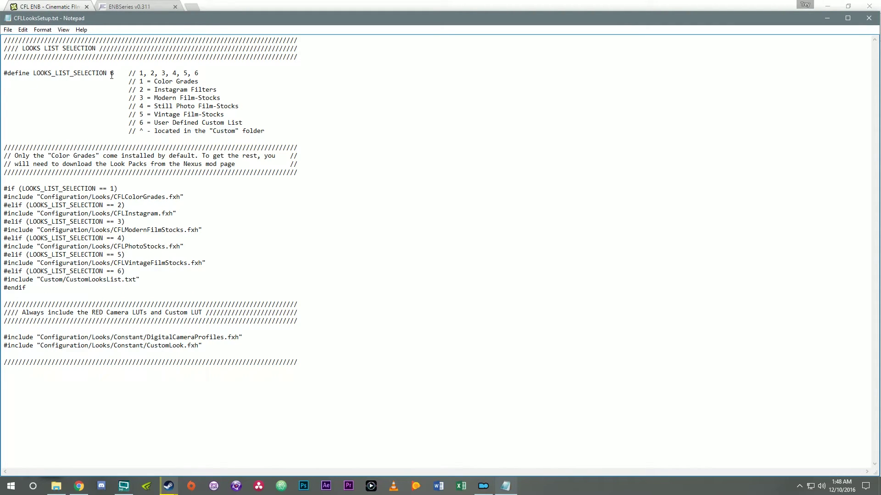
Examine which include file each LOOKS_LIST_SELECTION value loads, from the custom list at 6 back to the color grades at 1.
{"action": "left_click_drag", "start_coordinate": [6, 271], "coordinate": [125, 271]}
{"action": "left_click", "coordinate": [125, 271]}
{"action": "left_click_drag", "start_coordinate": [140, 279], "coordinate": [3, 279]}
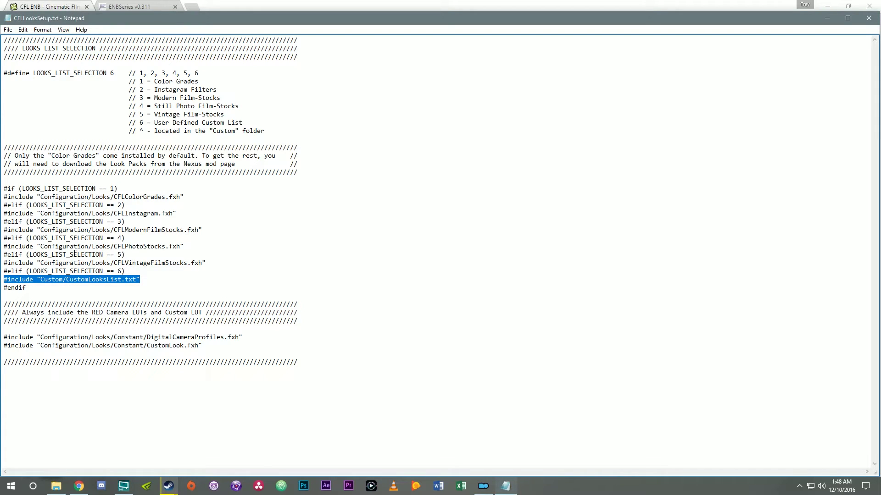
{"action": "left_click", "coordinate": [208, 265]}
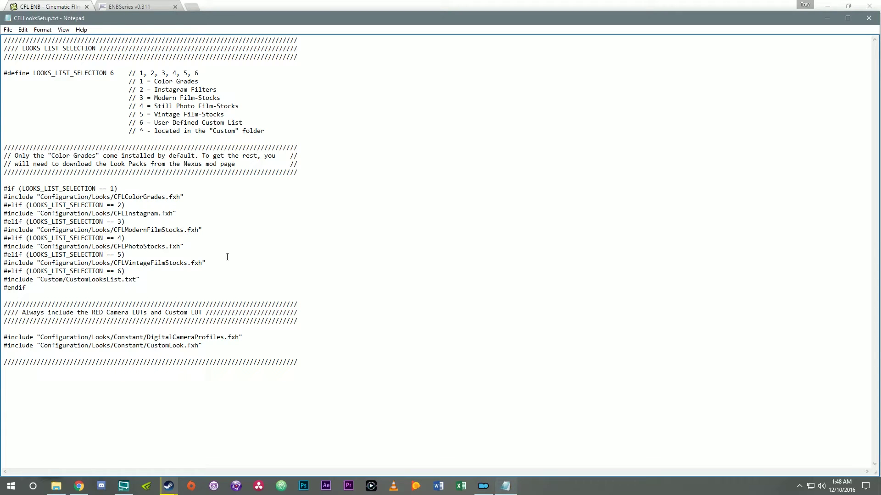
{"action": "left_click_drag", "start_coordinate": [207, 264], "coordinate": [124, 265]}
{"action": "left_click_drag", "start_coordinate": [207, 265], "coordinate": [3, 264]}
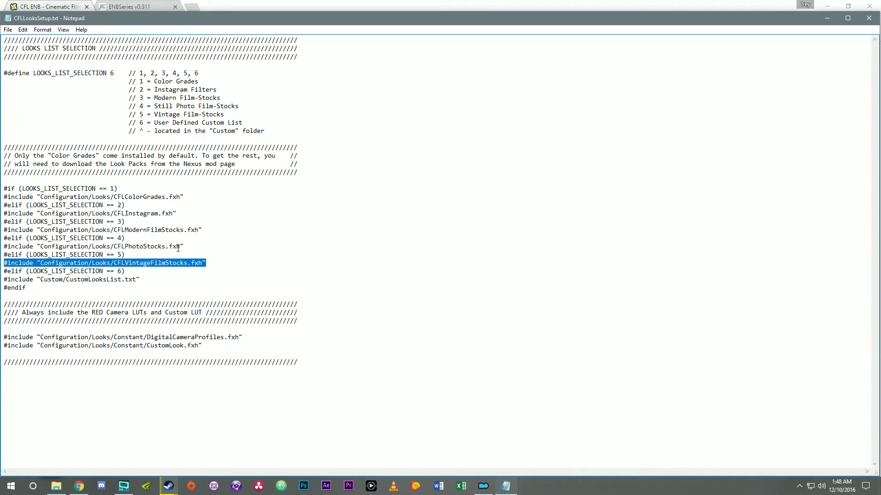
{"action": "left_click_drag", "start_coordinate": [183, 247], "coordinate": [3, 247]}
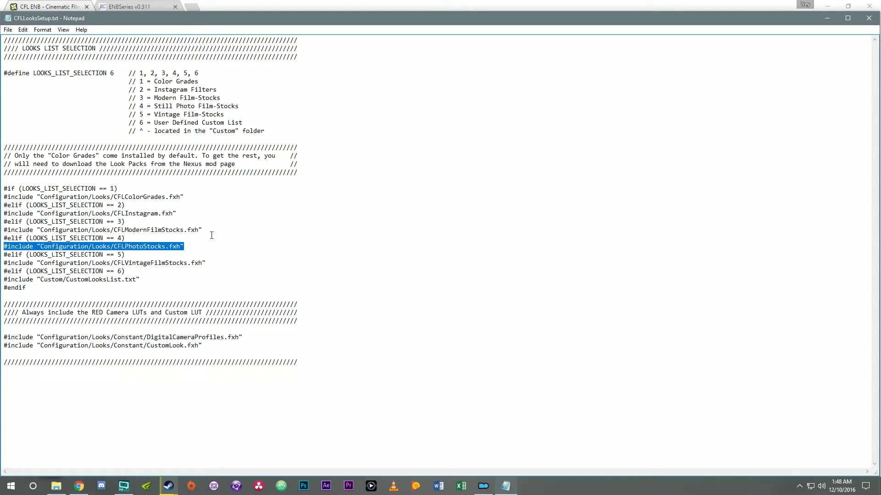
{"action": "left_click", "coordinate": [125, 221]}
{"action": "left_click_drag", "start_coordinate": [202, 229], "coordinate": [4, 230]}
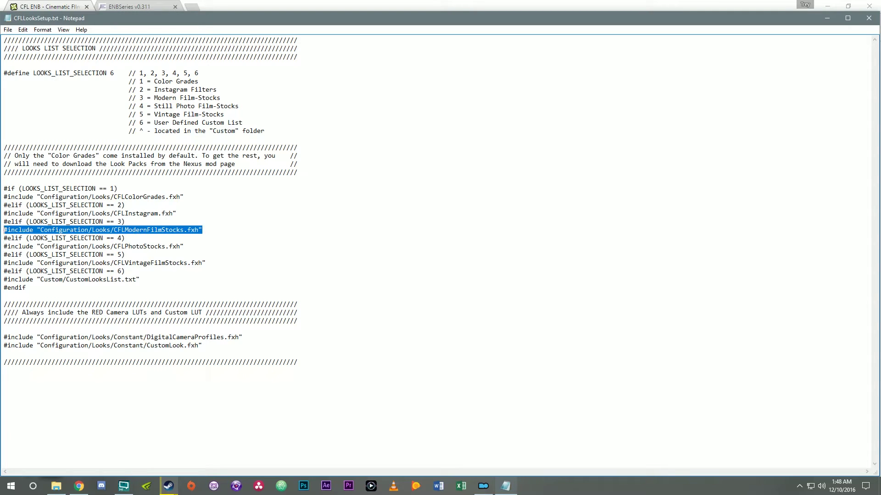
{"action": "left_click_drag", "start_coordinate": [199, 216], "coordinate": [4, 214]}
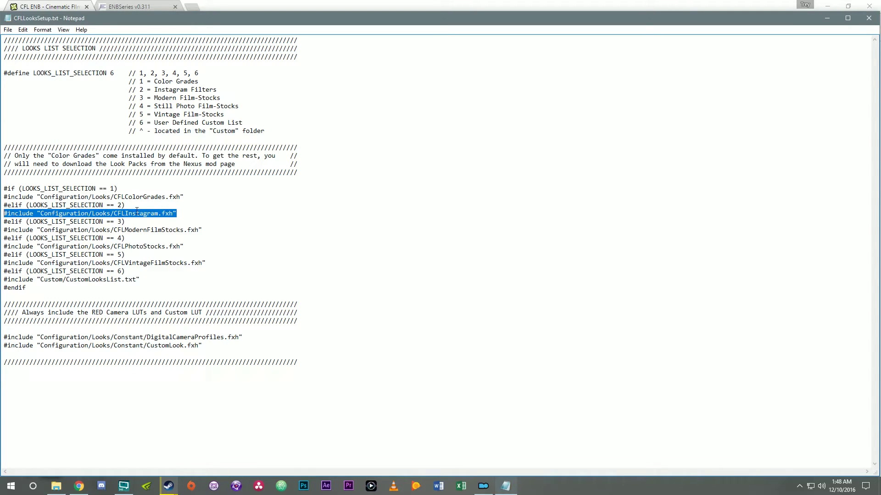
{"action": "left_click_drag", "start_coordinate": [184, 197], "coordinate": [3, 197]}
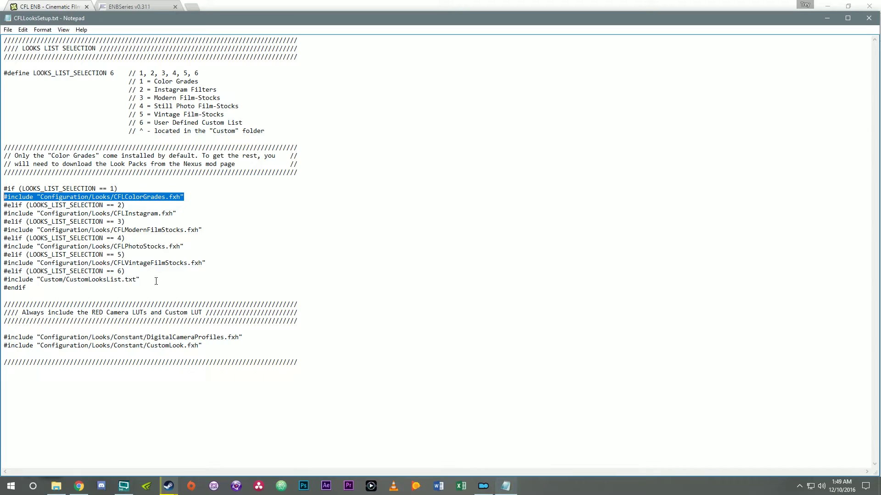
Compare the custom list include's path and extension with the other includes, and read the heading about the RED Camera LUTs and Custom LUT.
{"action": "left_click_drag", "start_coordinate": [156, 281], "coordinate": [4, 280]}
{"action": "left_click_drag", "start_coordinate": [140, 280], "coordinate": [37, 279]}
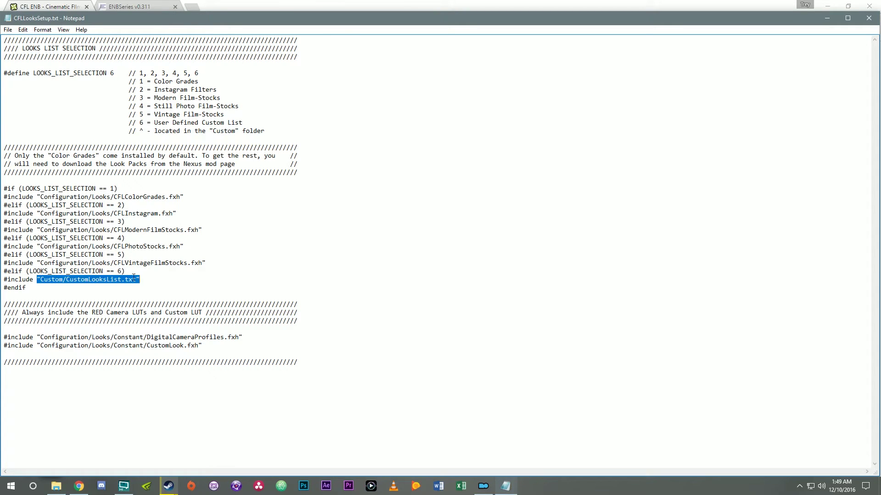
{"action": "left_click", "coordinate": [125, 280]}
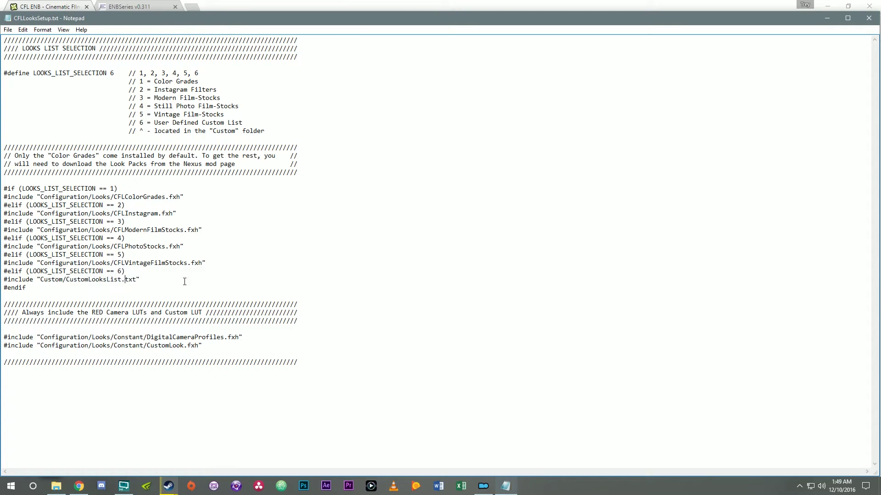
{"action": "left_click_drag", "start_coordinate": [188, 262], "coordinate": [203, 263]}
{"action": "left_click", "coordinate": [136, 280]}
{"action": "left_click_drag", "start_coordinate": [4, 303], "coordinate": [297, 322]}
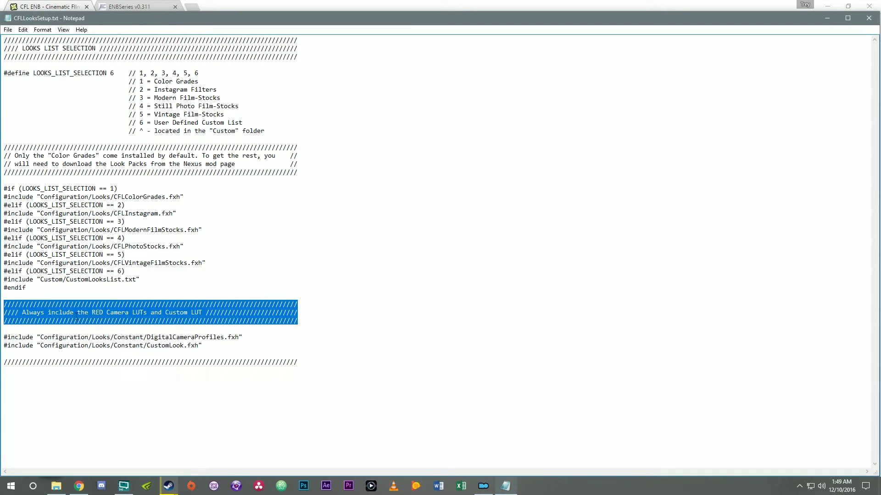
{"action": "left_click", "coordinate": [3, 313]}
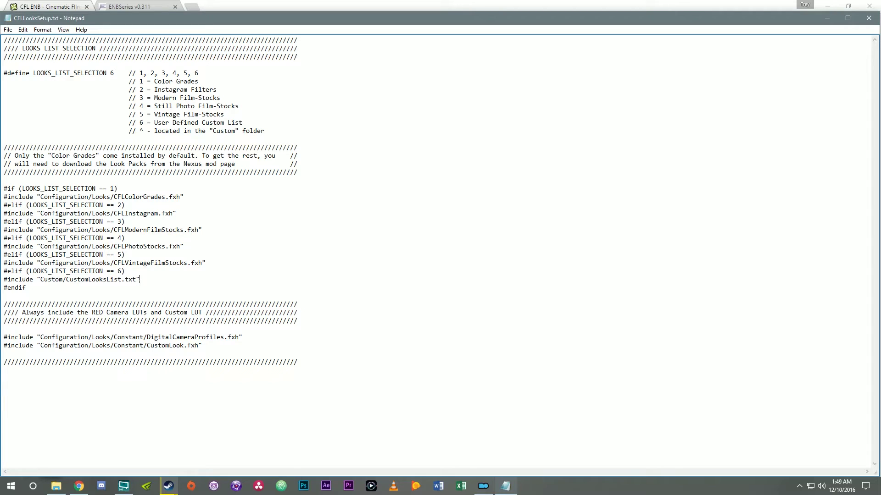
{"action": "key", "text": "shift+Home"}
{"action": "key", "text": "Left"}
{"action": "left_click_drag", "start_coordinate": [3, 313], "coordinate": [311, 312]}
{"action": "left_click", "coordinate": [311, 312]}
Comment out the DigitalCameraProfiles.fxh and CustomLook.fxh include lines by putting // in front of each.
{"action": "left_click", "coordinate": [5, 338]}
{"action": "type", "text": "//"}
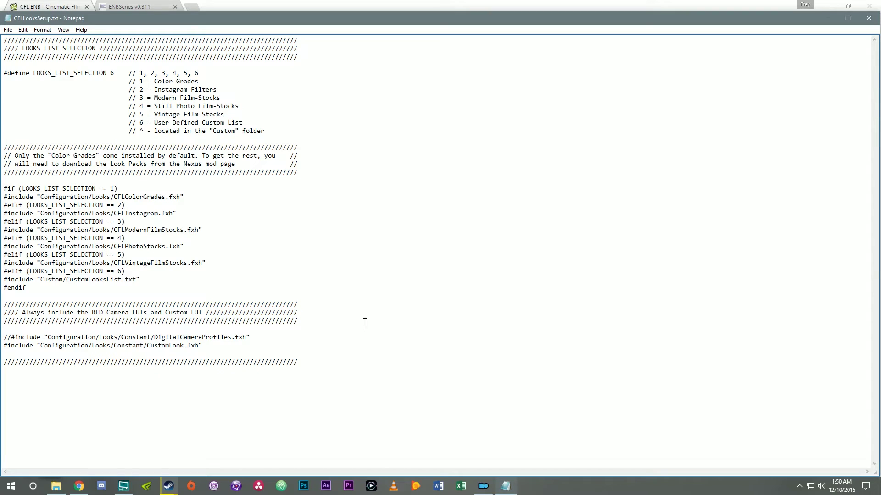
{"action": "type", "text": "//"}
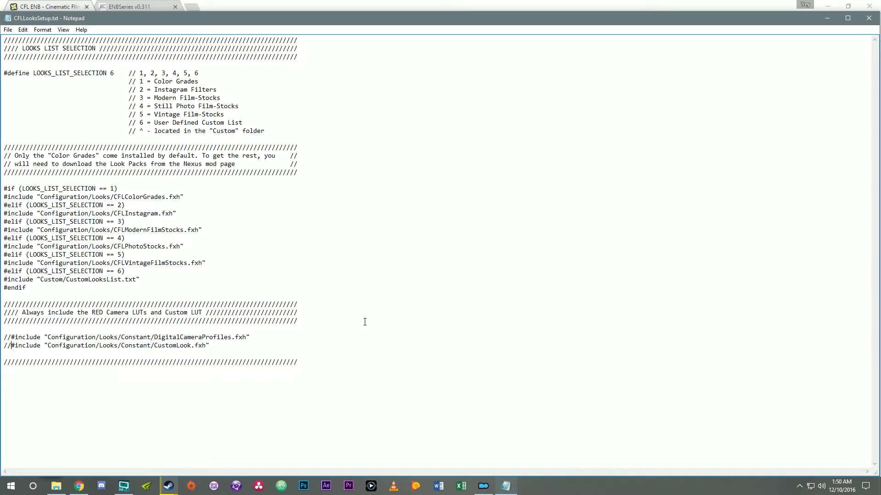
{"action": "left_click", "coordinate": [11, 339]}
{"action": "left_click_drag", "start_coordinate": [158, 338], "coordinate": [231, 338]}
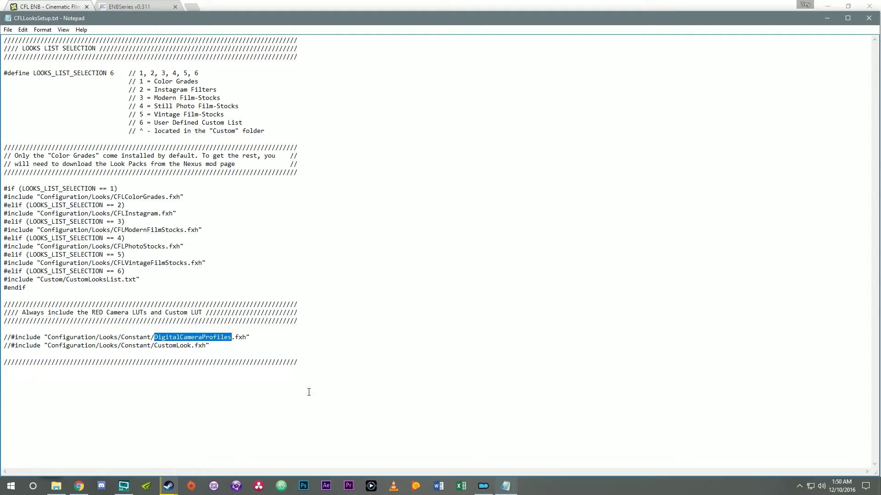
Remove the // from the start of the DigitalCameraProfiles.fxh and CustomLook.fxh include lines.
{"action": "left_click", "coordinate": [173, 345]}
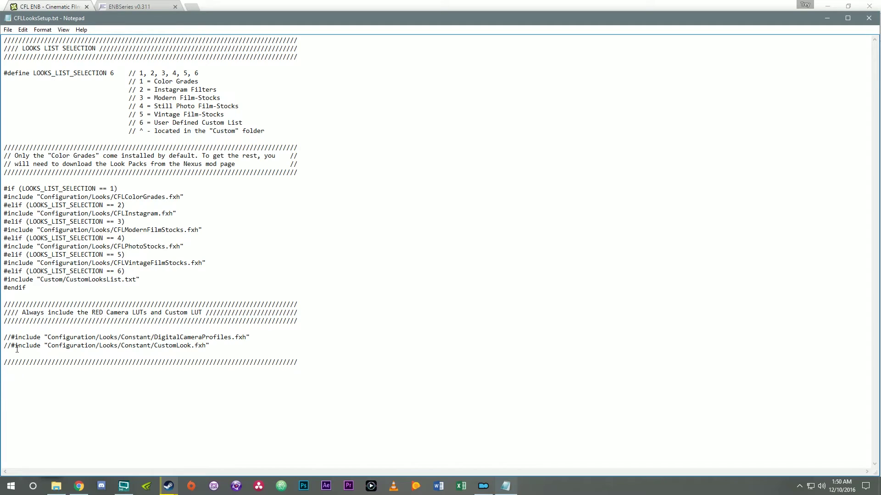
{"action": "left_click_drag", "start_coordinate": [211, 346], "coordinate": [154, 345]}
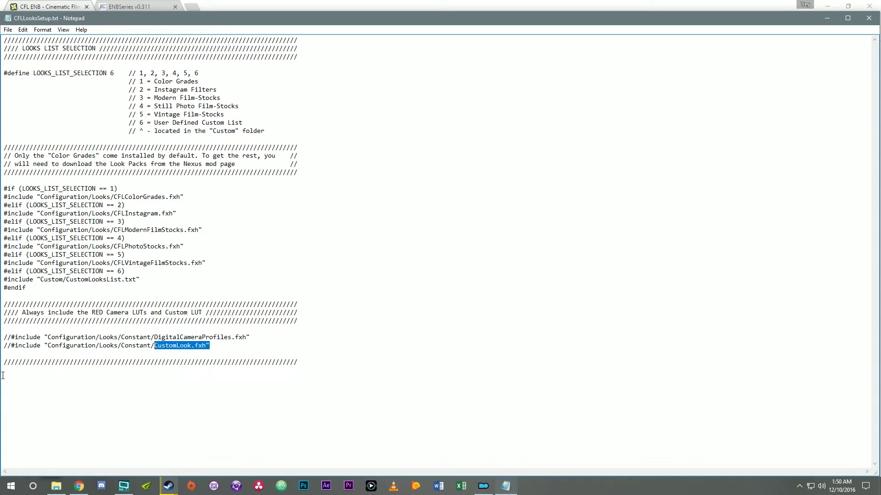
{"action": "left_click", "coordinate": [11, 347]}
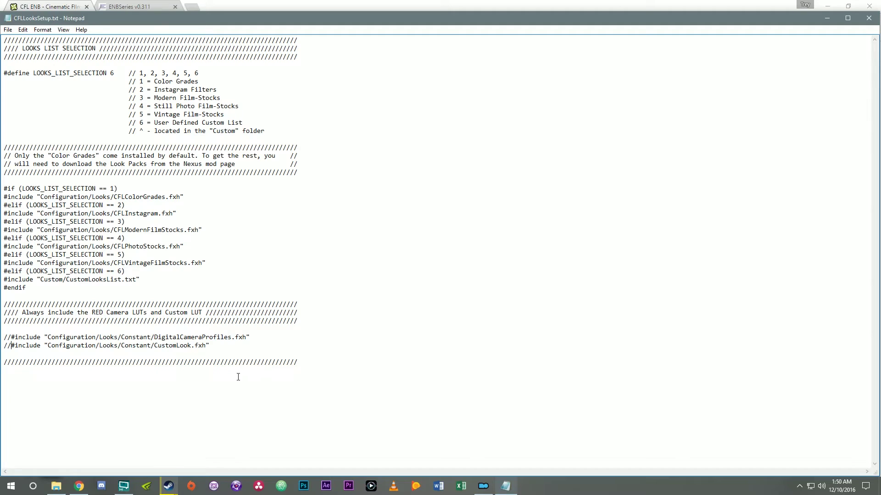
{"action": "key", "text": "BackSpace"}
{"action": "key", "text": "BackSpace"}
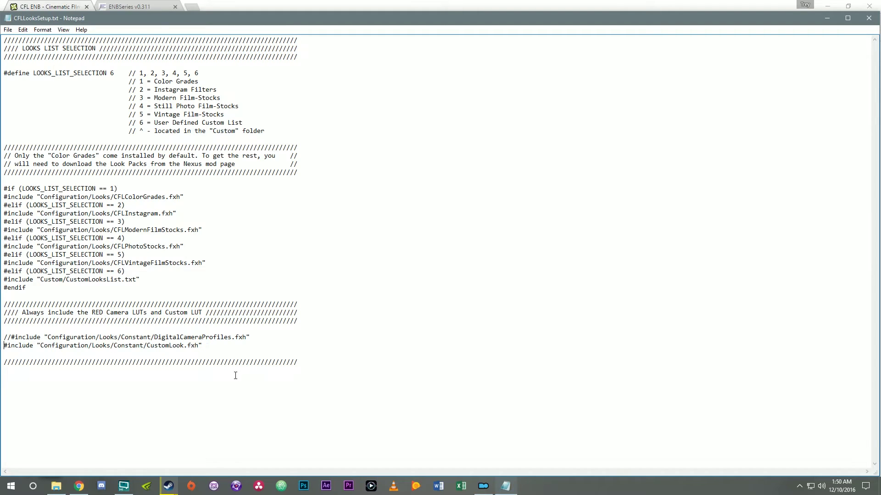
{"action": "key", "text": "Up"}
{"action": "key", "text": "Delete"}
{"action": "key", "text": "Delete"}
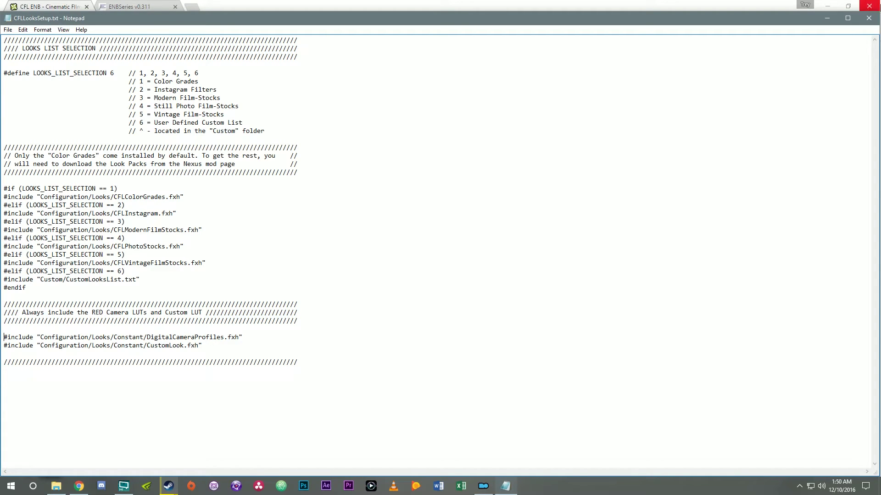
Close CFLLooksSetup.txt, open CustomLooksList.txt from the Custom folder, and go to the last list items.
{"action": "left_click", "coordinate": [869, 18]}
{"action": "left_click", "coordinate": [413, 253]}
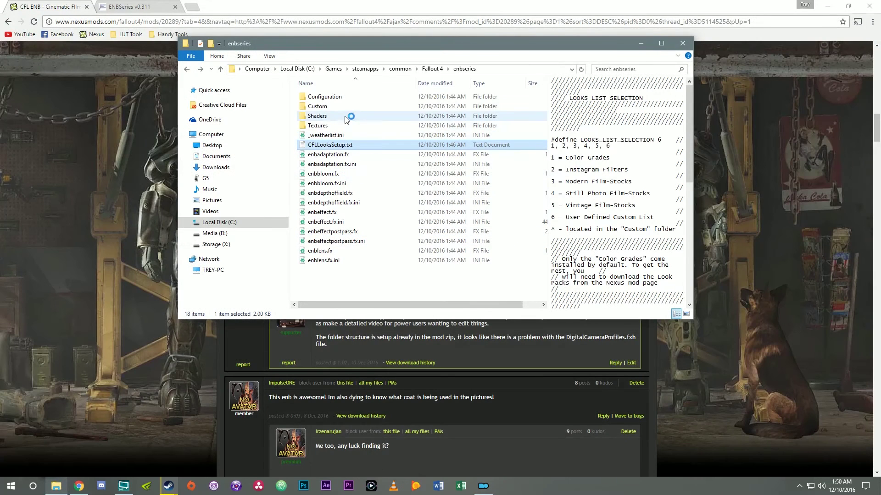
{"action": "double_click", "coordinate": [332, 106]}
{"action": "double_click", "coordinate": [370, 112]}
{"action": "scroll", "coordinate": [306, 226], "scroll_direction": "down", "scroll_amount": 20}
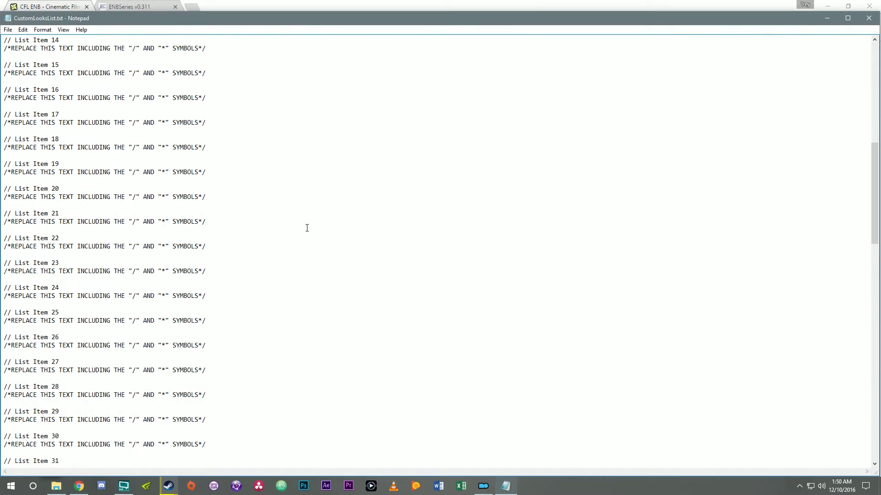
{"action": "scroll", "coordinate": [310, 238], "scroll_direction": "up", "scroll_amount": 5}
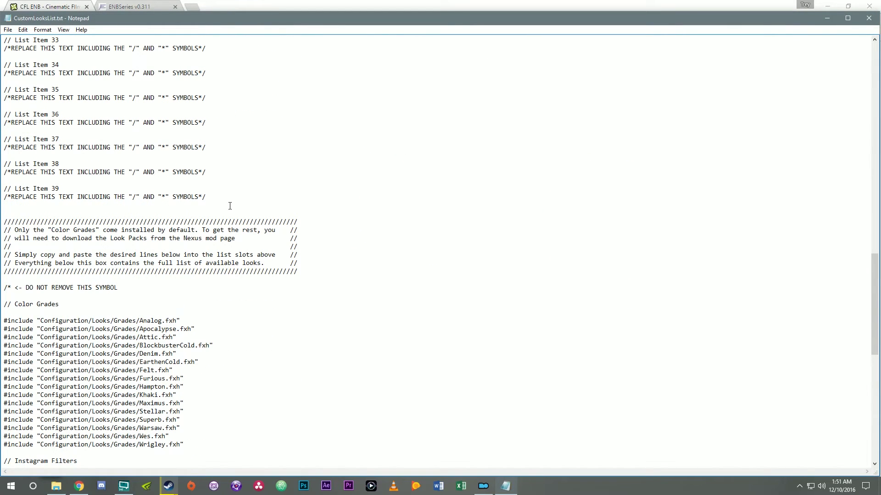
Duplicate the List Item 39 heading and placeholder below the original and renumber the copy as List Item 40.
{"action": "left_click_drag", "start_coordinate": [207, 198], "coordinate": [3, 188]}
{"action": "key", "text": "ctrl+c"}
{"action": "left_click", "coordinate": [207, 196]}
{"action": "key", "text": "Return"}
{"action": "key", "text": "Return"}
{"action": "key", "text": "ctrl+v"}
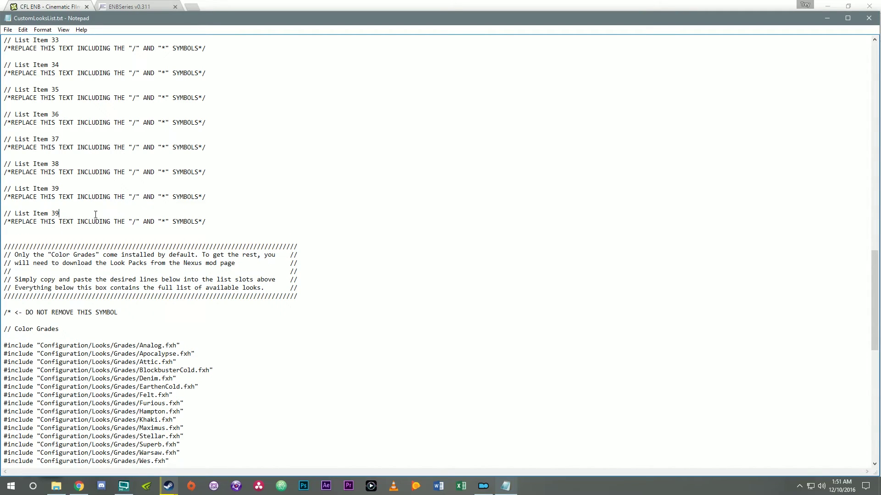
{"action": "key", "text": "BackSpace"}
{"action": "key", "text": "BackSpace"}
{"action": "type", "text": "40"}
Examine the // and /* */ comment symbols around List Item 40's placeholder and around the full list of available looks.
{"action": "key", "text": "Home"}
{"action": "key", "text": "shift+Right"}
{"action": "key", "text": "shift+Right"}
{"action": "left_click", "coordinate": [65, 214]}
{"action": "left_click_drag", "start_coordinate": [4, 222], "coordinate": [12, 222]}
{"action": "key", "text": "End"}
{"action": "key", "text": "shift+Left"}
{"action": "key", "text": "shift+Left"}
{"action": "left_click_drag", "start_coordinate": [12, 312], "coordinate": [4, 313]}
{"action": "scroll", "coordinate": [38, 307], "scroll_direction": "down", "scroll_amount": 19}
{"action": "left_click", "coordinate": [130, 454]}
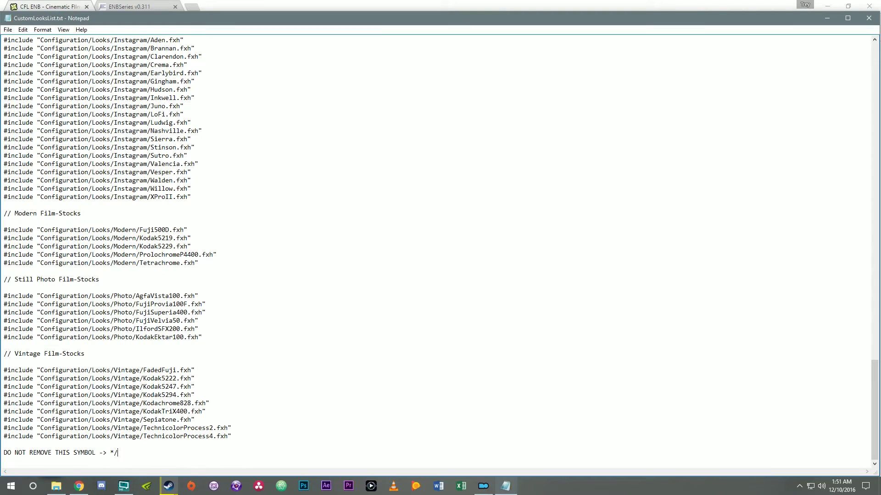
{"action": "key", "text": "shift+Left"}
{"action": "key", "text": "shift+Left"}
{"action": "scroll", "coordinate": [168, 441], "scroll_direction": "up", "scroll_amount": 20}
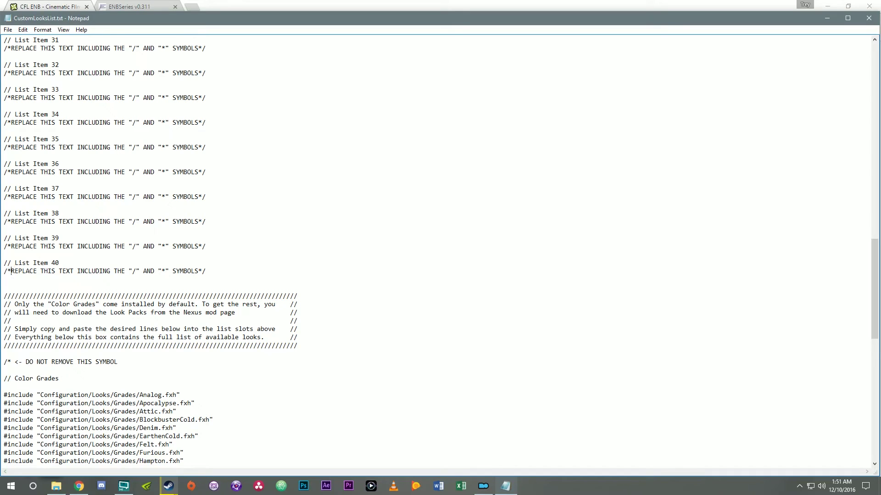
{"action": "left_click_drag", "start_coordinate": [12, 272], "coordinate": [4, 272]}
Copy List Item 40 with its placeholder below itself and number the copy List Item 41.
{"action": "left_click_drag", "start_coordinate": [207, 272], "coordinate": [3, 263]}
{"action": "key", "text": "ctrl+c"}
{"action": "left_click", "coordinate": [219, 275]}
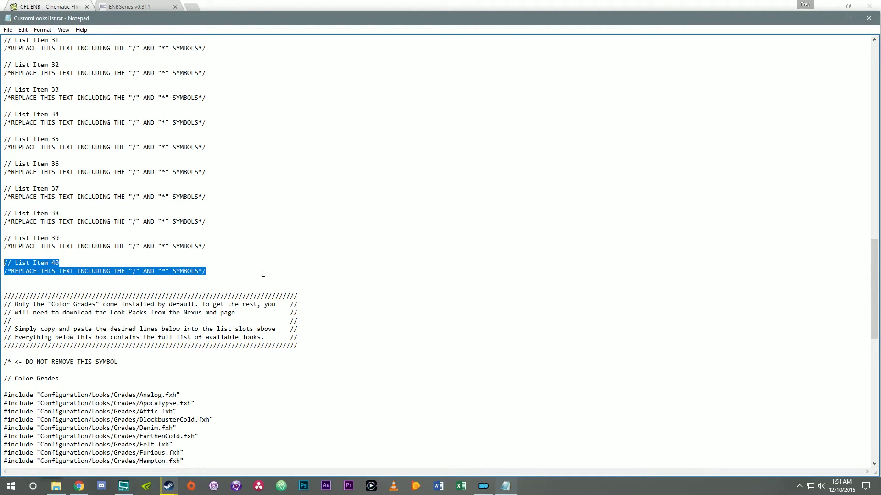
{"action": "left_click", "coordinate": [218, 271]}
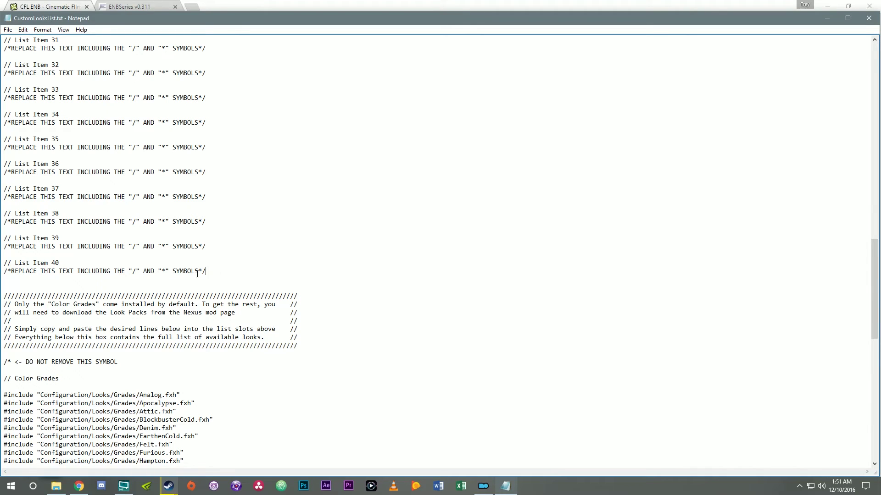
{"action": "key", "text": "Return"}
{"action": "key", "text": "Return"}
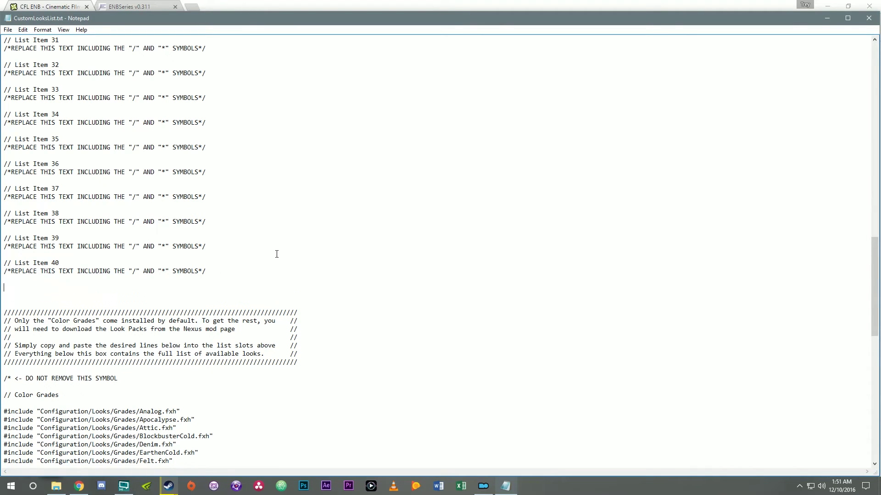
{"action": "key", "text": "ctrl+v"}
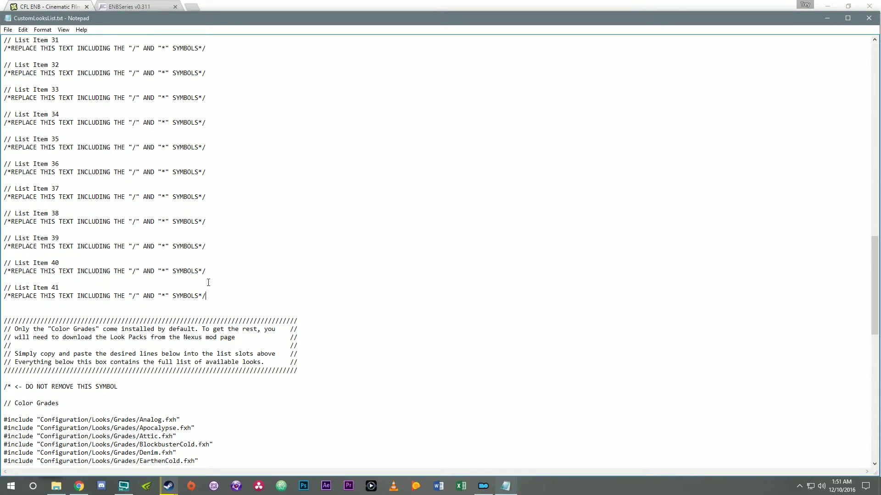
Paste another list item block below List Item 41 and number it List Item 42.
{"action": "key", "text": "Return"}
{"action": "key", "text": "ctrl+v"}
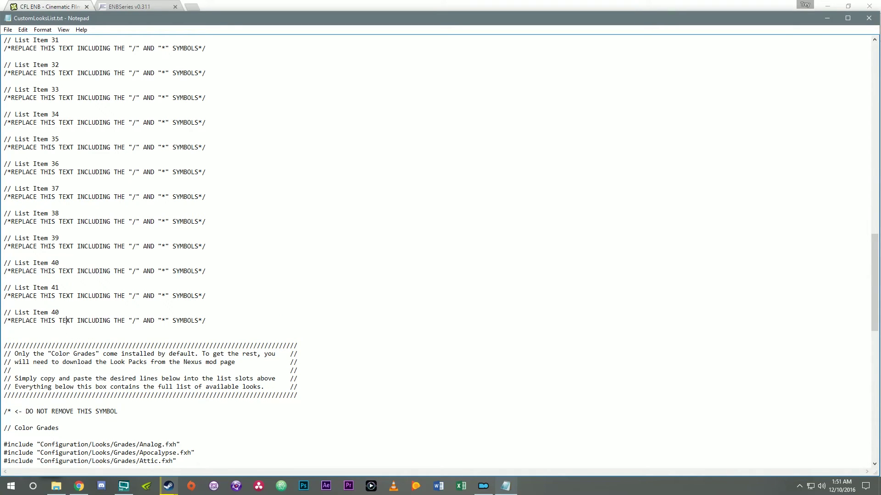
{"action": "key", "text": "BackSpace"}
{"action": "type", "text": "2"}
Delete the added List Items 40 to 42 together with their placeholders and the leftover blank lines.
{"action": "key", "text": "shift+Up"}
{"action": "key", "text": "shift+Up"}
{"action": "key", "text": "shift+Up"}
{"action": "key", "text": "shift+Up"}
{"action": "key", "text": "shift+Up"}
{"action": "key", "text": "shift+Up"}
{"action": "key", "text": "shift+Up"}
{"action": "key", "text": "shift+Home"}
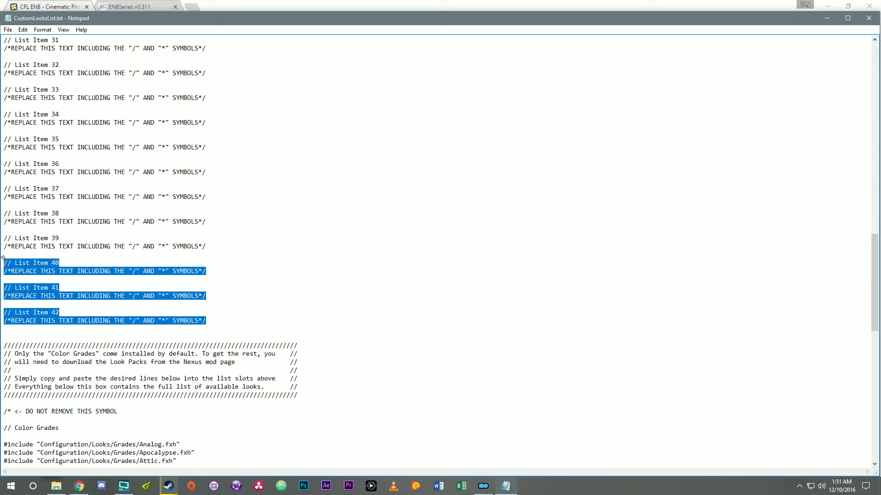
{"action": "key", "text": "BackSpace"}
{"action": "key", "text": "BackSpace"}
{"action": "key", "text": "BackSpace"}
Close CustomLooksList.txt and return to the enbseries folder.
{"action": "scroll", "coordinate": [332, 243], "scroll_direction": "up", "scroll_amount": 20}
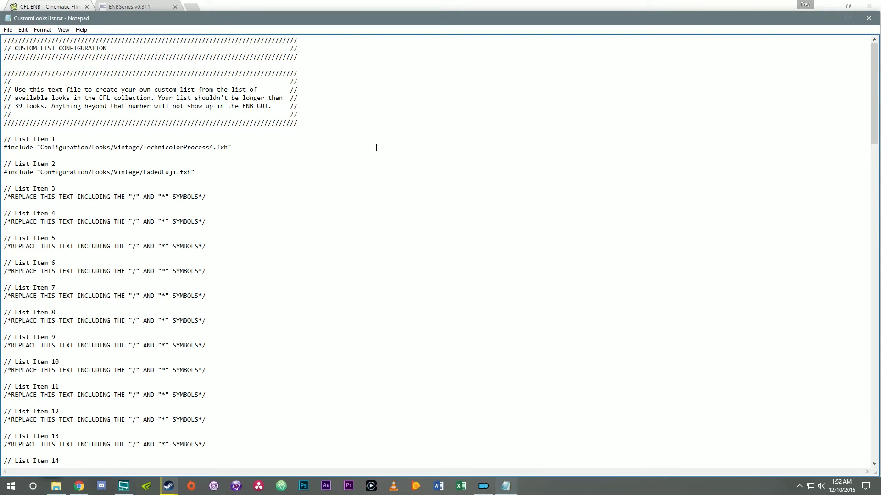
{"action": "left_click", "coordinate": [868, 18]}
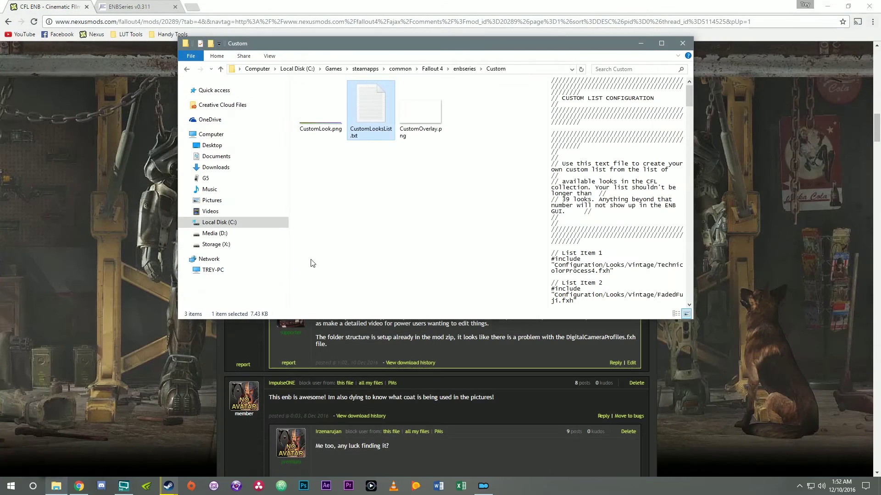
{"action": "left_click", "coordinate": [478, 221]}
{"action": "key", "text": "BackSpace"}
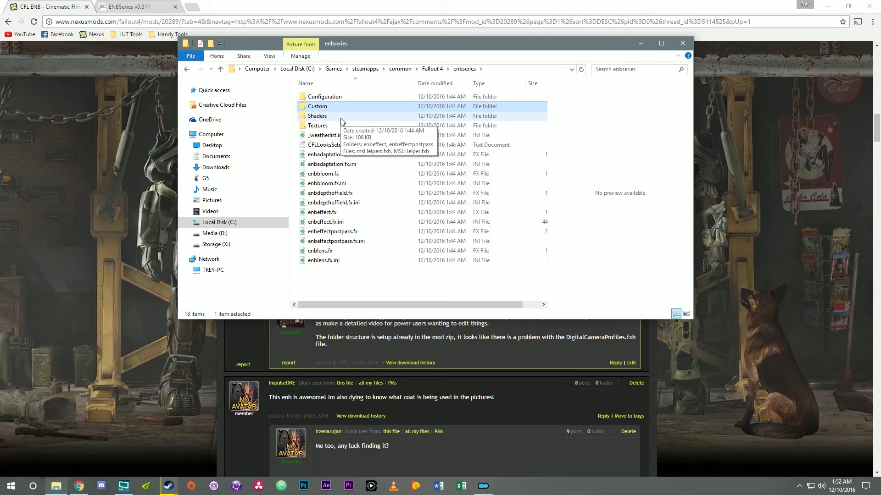
{"action": "left_click", "coordinate": [352, 277]}
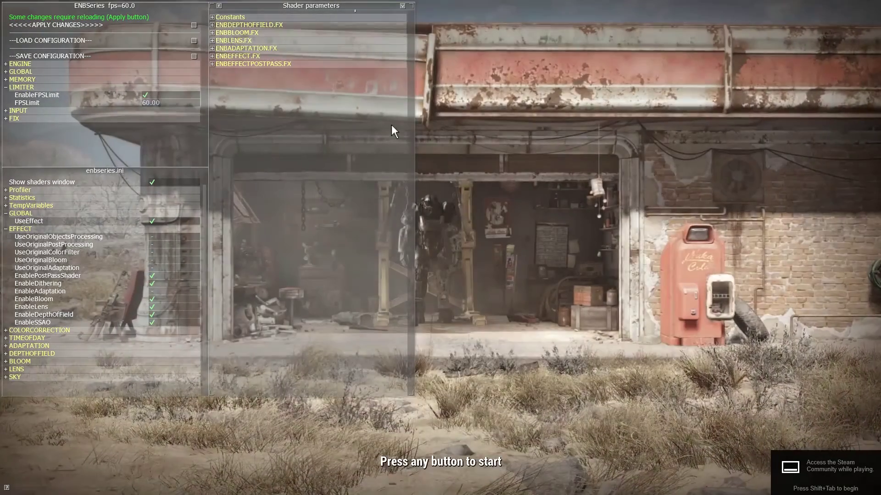
In Fallout 4, preview the Faded Fuji and Technicolor Process 4 techniques of ENBEFFECTPOSTPASS.FX and check which techniques are available.
{"action": "key", "text": "grave"}
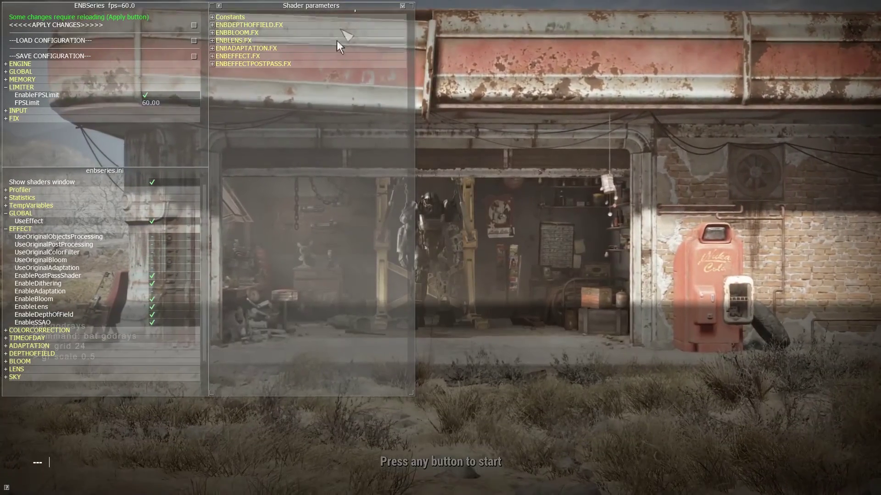
{"action": "left_click", "coordinate": [325, 66]}
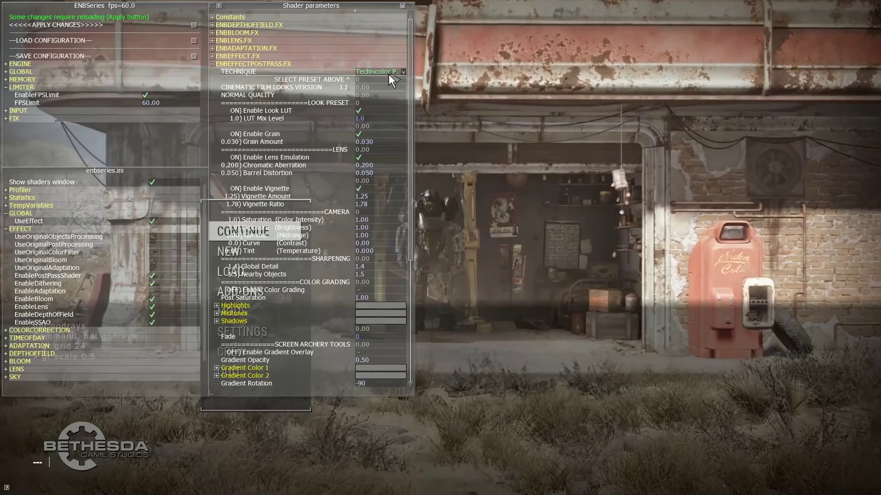
{"action": "left_click", "coordinate": [397, 73]}
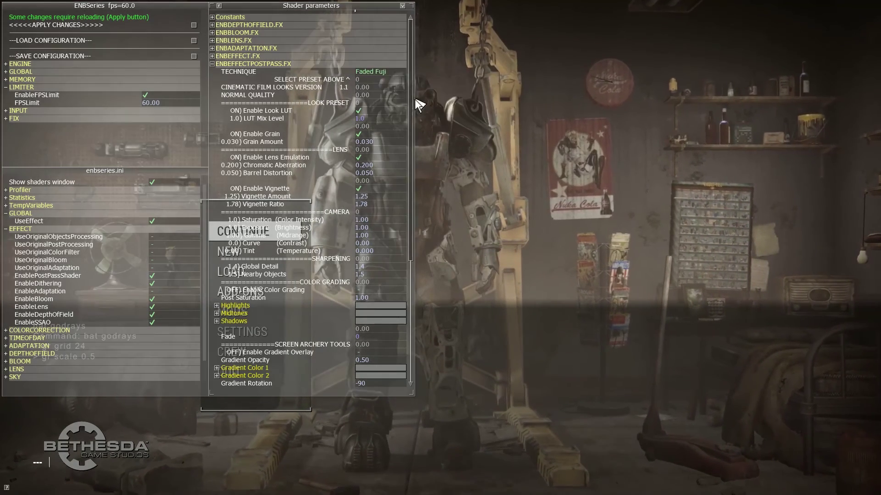
{"action": "left_click", "coordinate": [414, 99]}
{"action": "left_click", "coordinate": [422, 93]}
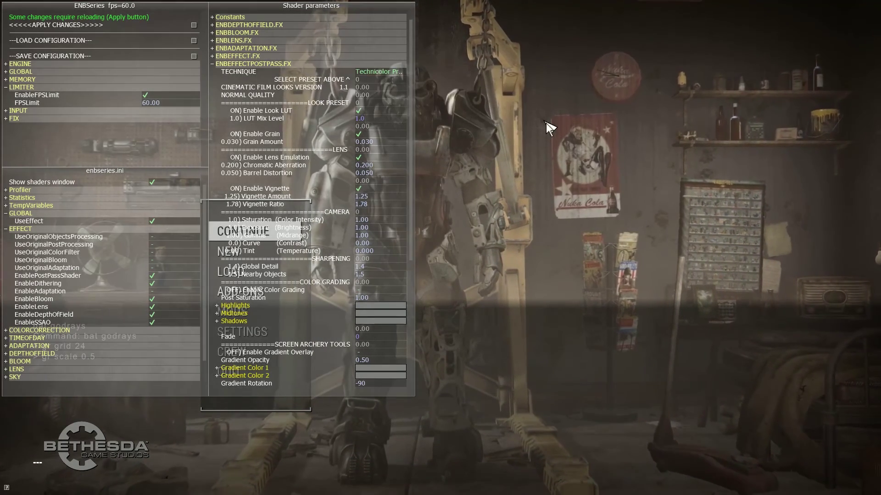
{"action": "left_click", "coordinate": [392, 73]}
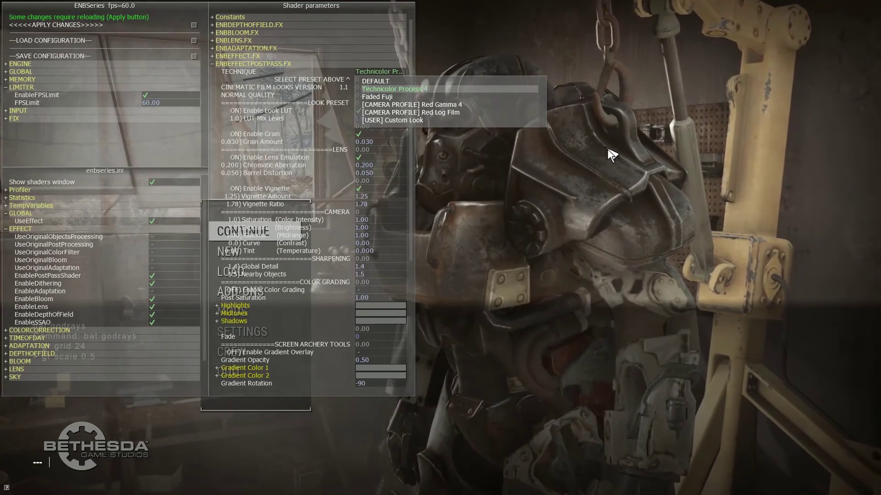
{"action": "left_click", "coordinate": [618, 171]}
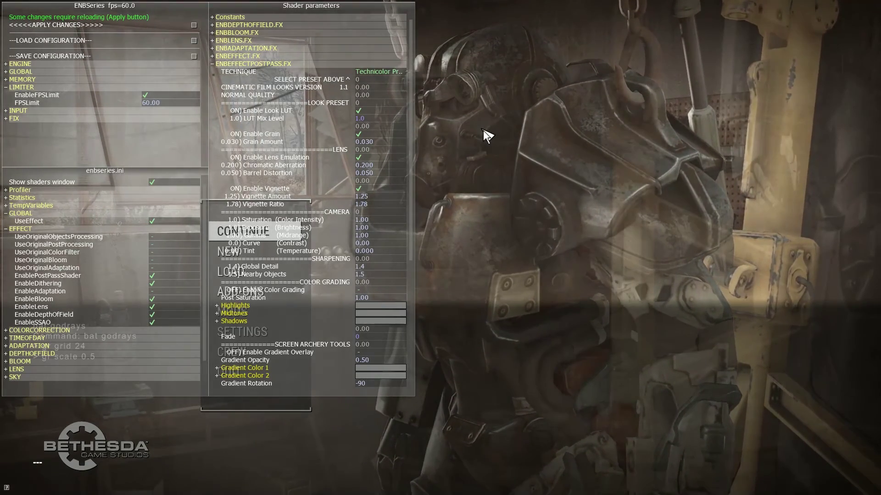
Switch to File Explorer and open CFLLooksSetup.txt from the enbseries folder.
{"action": "key", "text": "alt+Tab"}
{"action": "key", "text": "alt+Tab"}
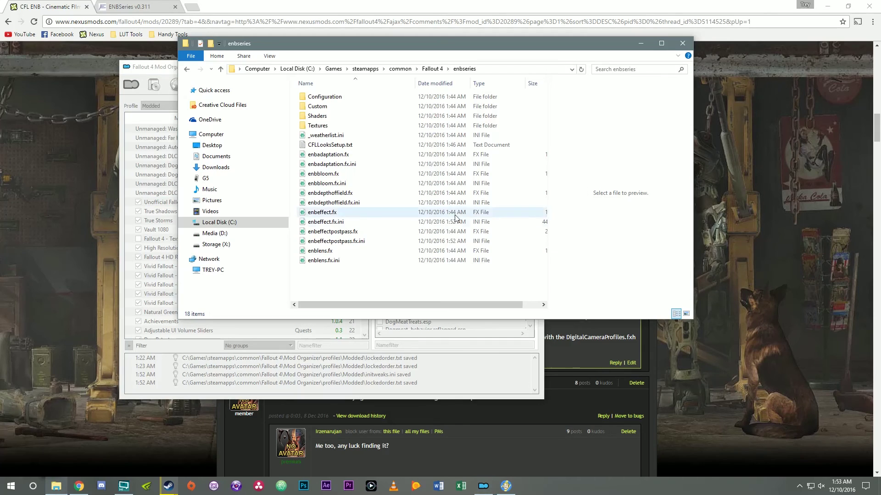
{"action": "left_click", "coordinate": [348, 145]}
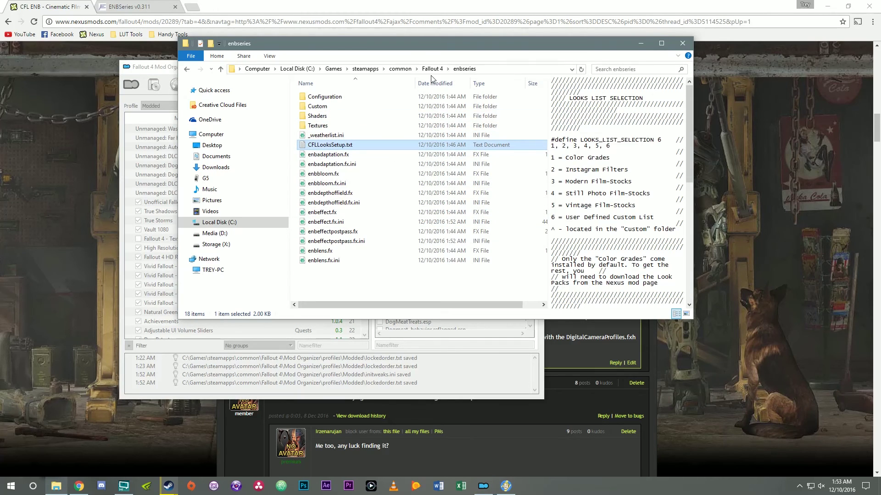
{"action": "double_click", "coordinate": [338, 145]}
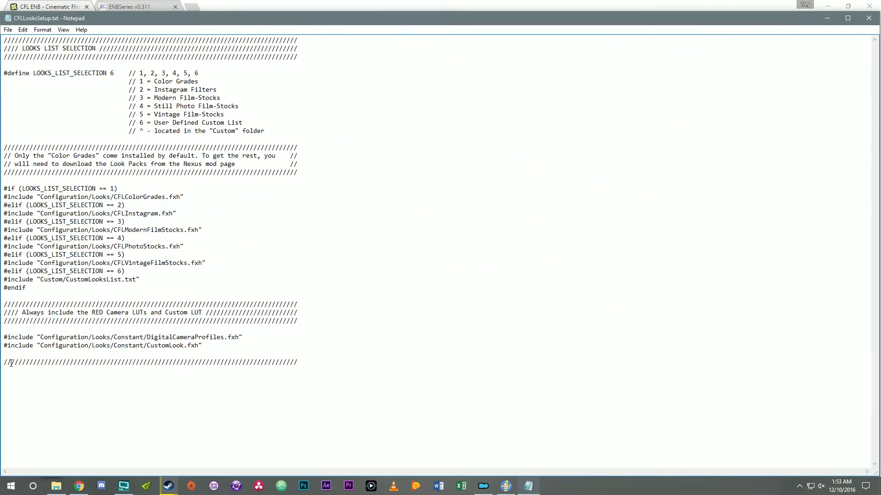
Comment out the DigitalCameraProfiles.fxh and CustomLook.fxh includes again with // at the start of each line.
{"action": "left_click", "coordinate": [5, 339]}
{"action": "type", "text": "//"}
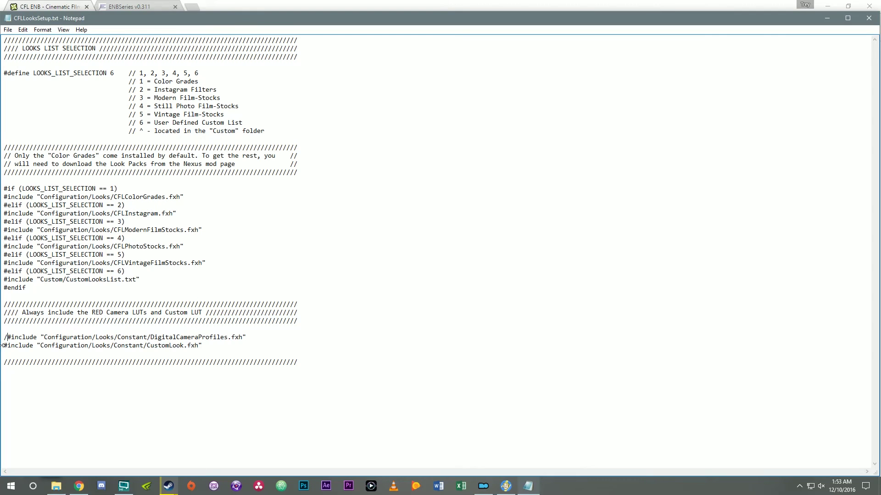
{"action": "left_click", "coordinate": [3, 346]}
{"action": "type", "text": "//"}
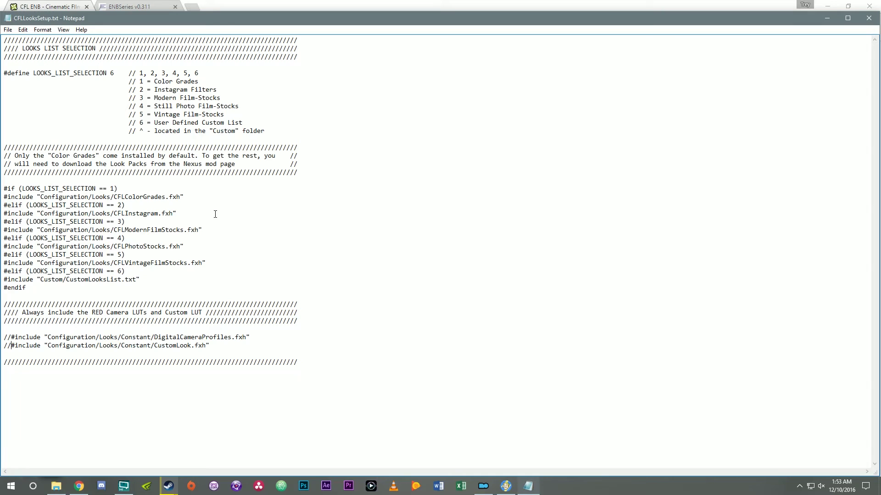
Switch back to Fallout 4 and check the technique list of ENBEFFECTPOSTPASS.FX in the shader parameters.
{"action": "left_click", "coordinate": [506, 487]}
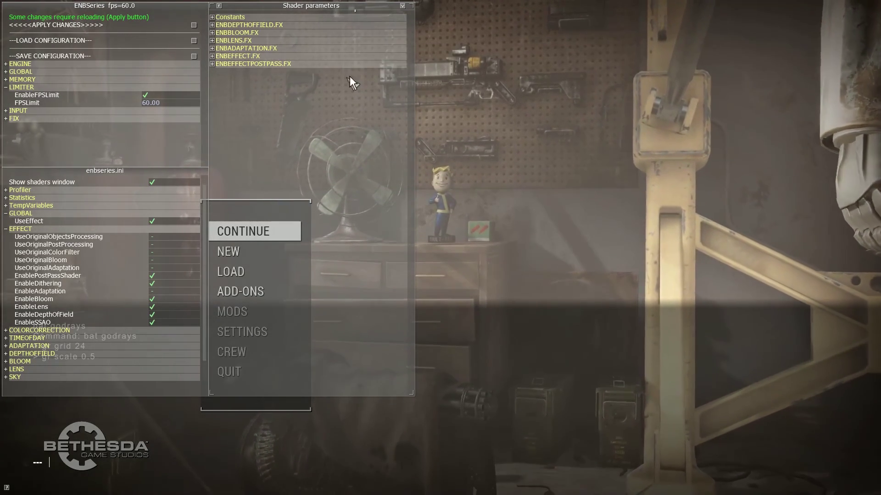
{"action": "left_click", "coordinate": [355, 65]}
{"action": "left_click", "coordinate": [376, 72]}
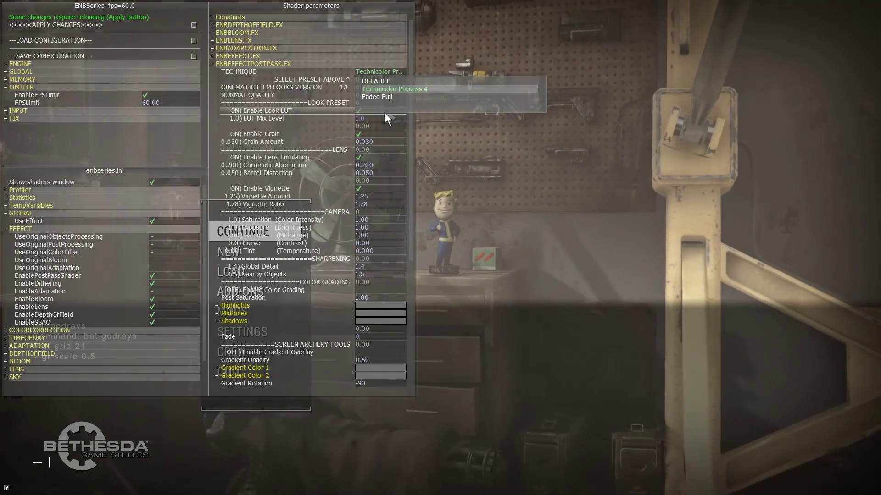